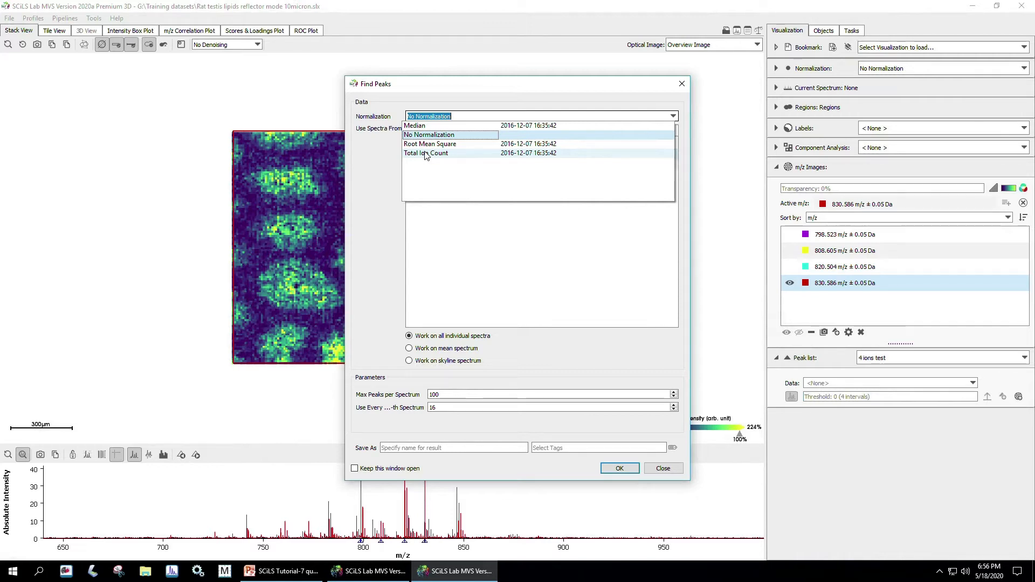
Set the peak-finding normalization to Total Ion Count and use spectra from the entire Regions node.
{"action": "left_click", "coordinate": [425, 153]}
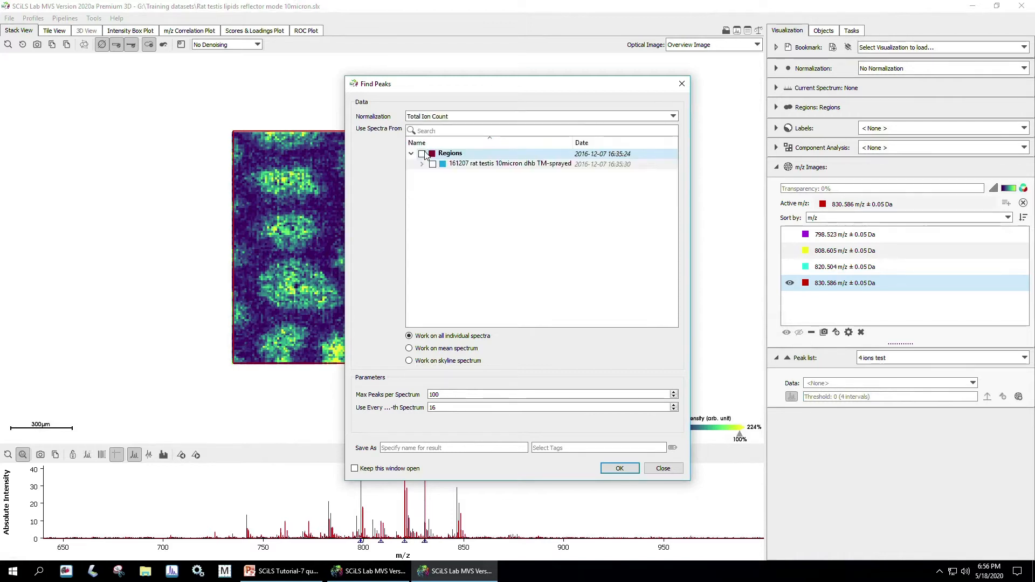
{"action": "left_click", "coordinate": [432, 117]}
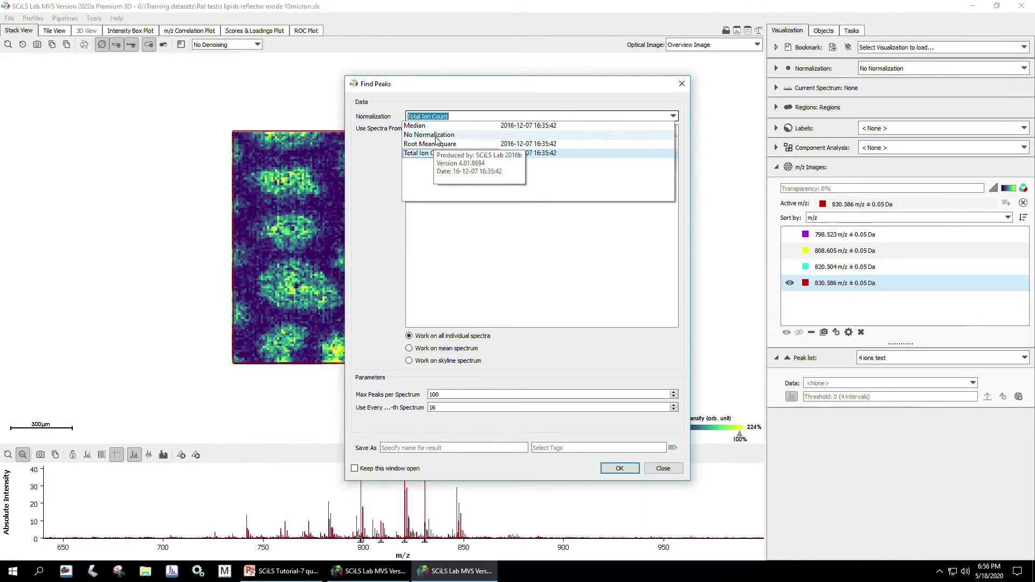
{"action": "left_click", "coordinate": [429, 153]}
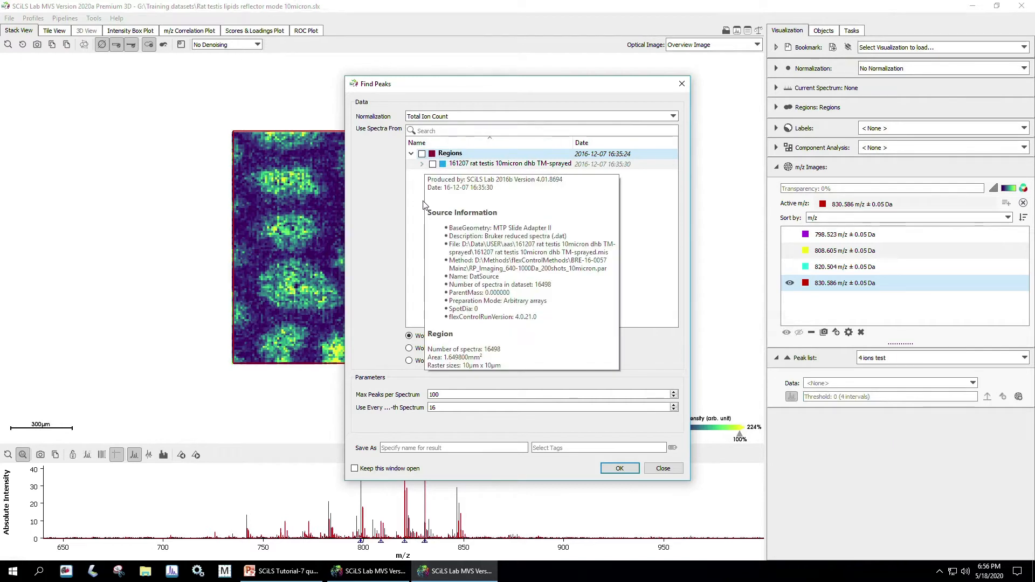
{"action": "left_click", "coordinate": [422, 154]}
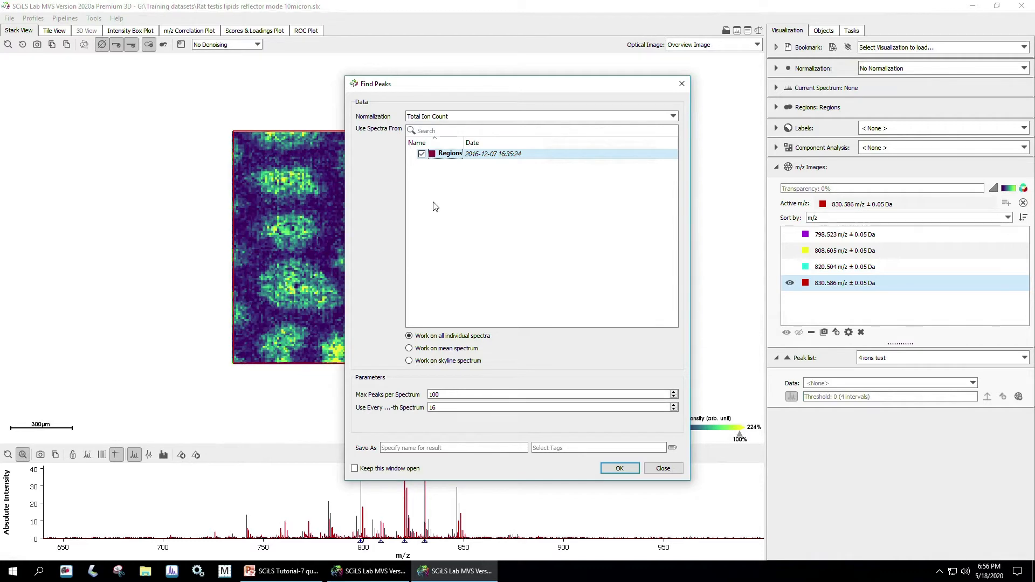
Try restricting the spectra to Outer spheres of tubuli and Space between tubuli, and restore the entire Regions selection.
{"action": "left_click", "coordinate": [422, 154]}
{"action": "left_click", "coordinate": [422, 164]}
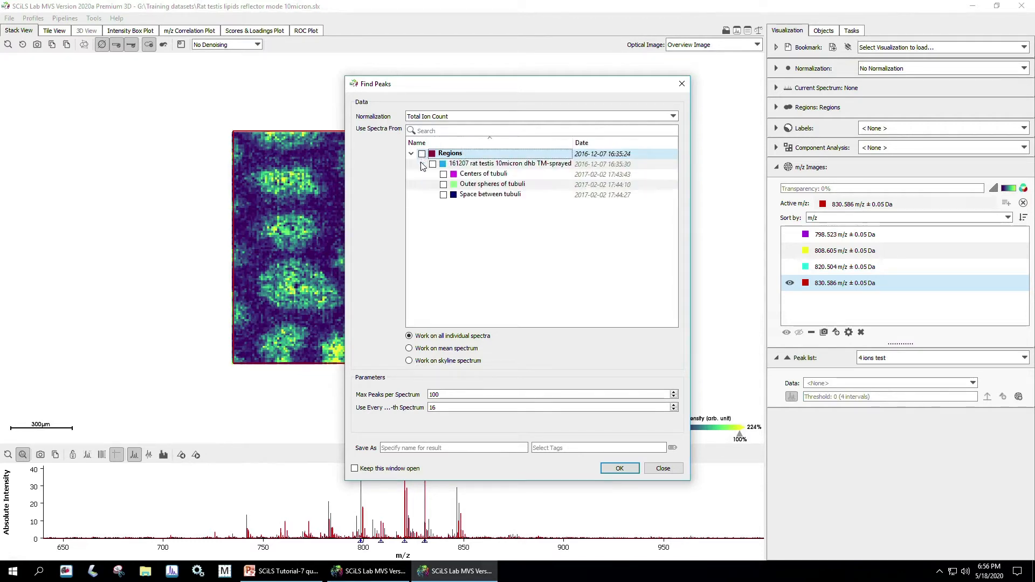
{"action": "left_click", "coordinate": [443, 184]}
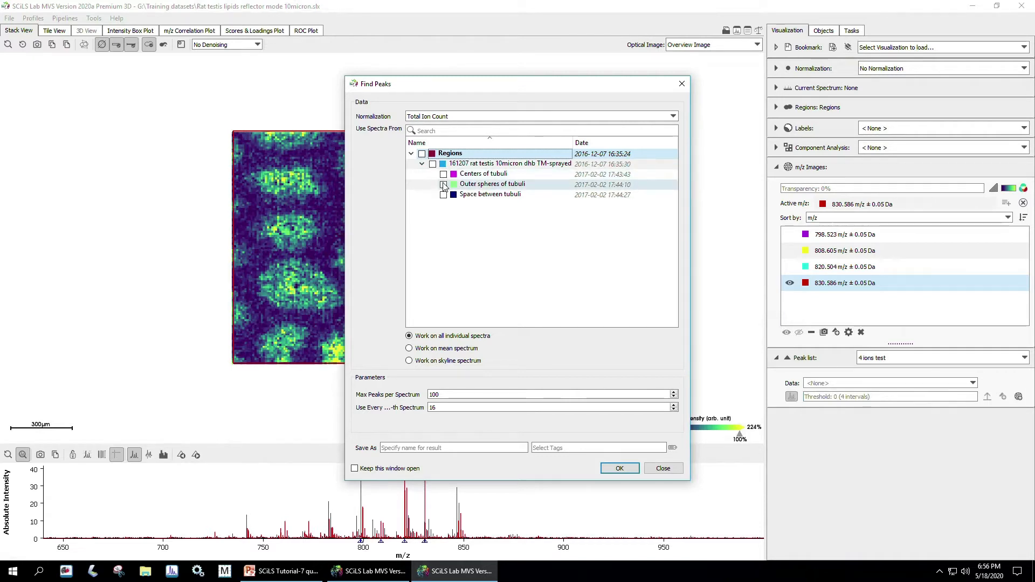
{"action": "left_click", "coordinate": [443, 195]}
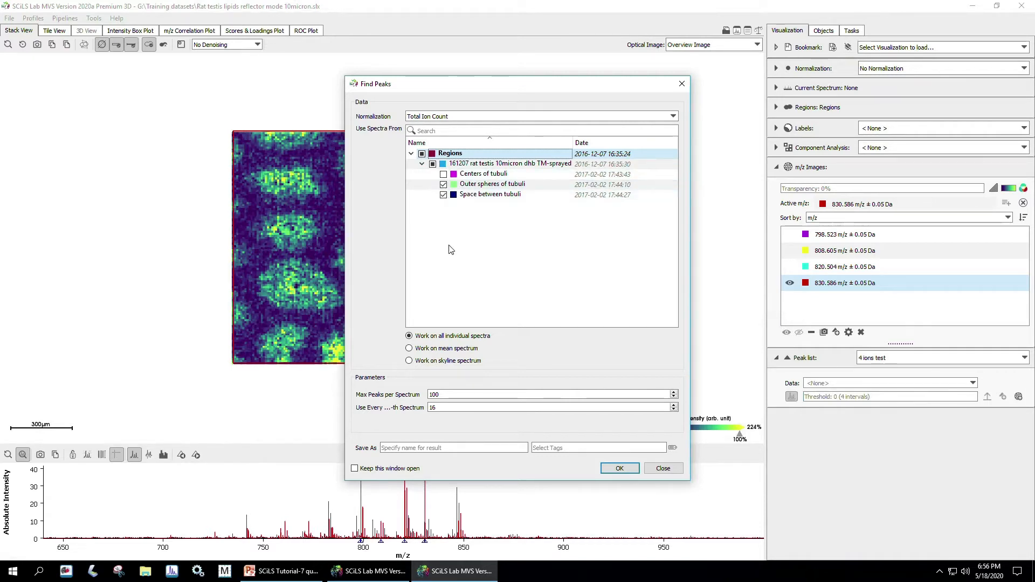
{"action": "left_click", "coordinate": [443, 185]}
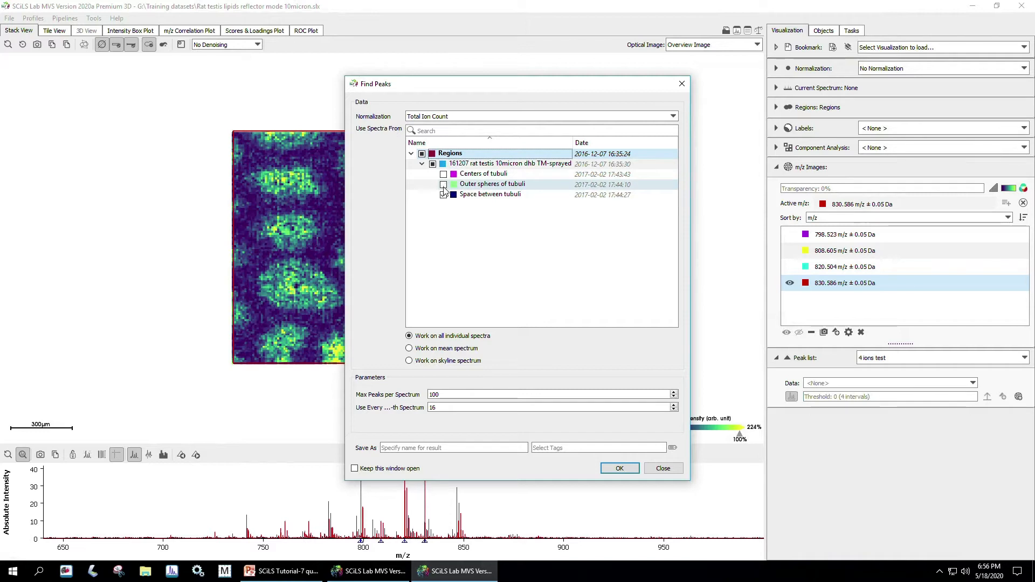
{"action": "left_click", "coordinate": [443, 196]}
{"action": "left_click", "coordinate": [411, 154]}
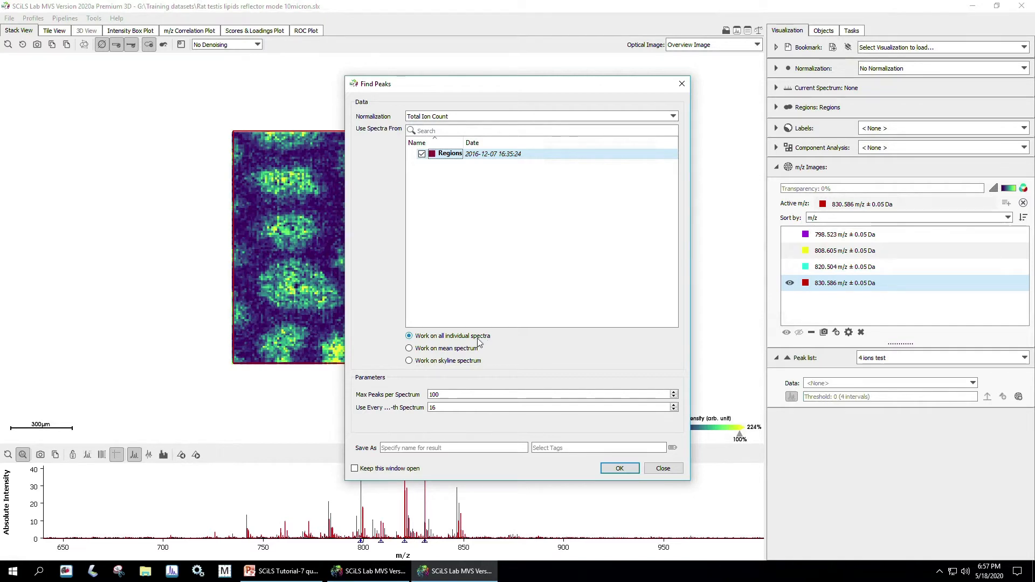
Try the mean and skyline spectrum modes, and restore working on all individual spectra.
{"action": "left_click", "coordinate": [460, 349]}
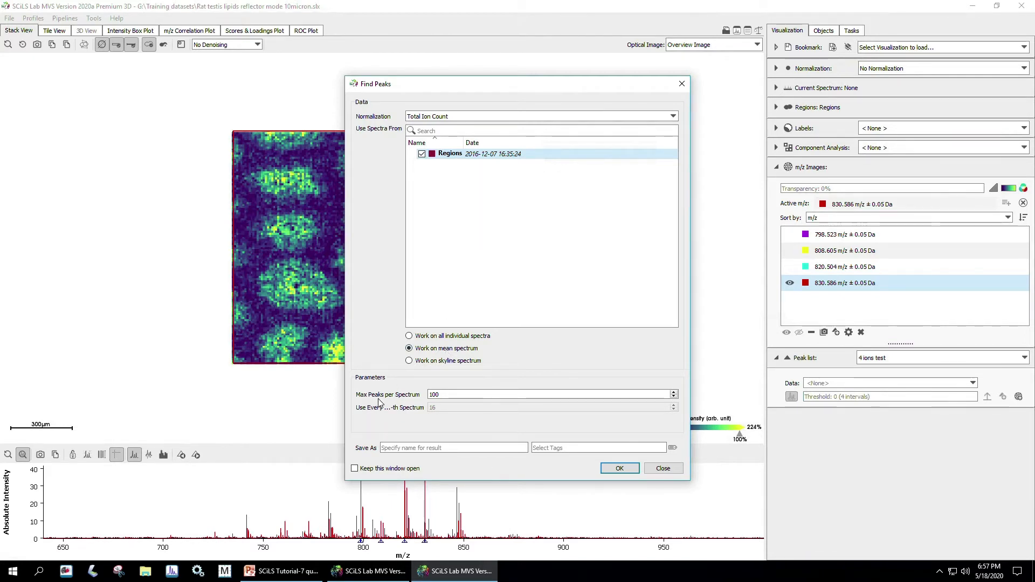
{"action": "left_click", "coordinate": [423, 336]}
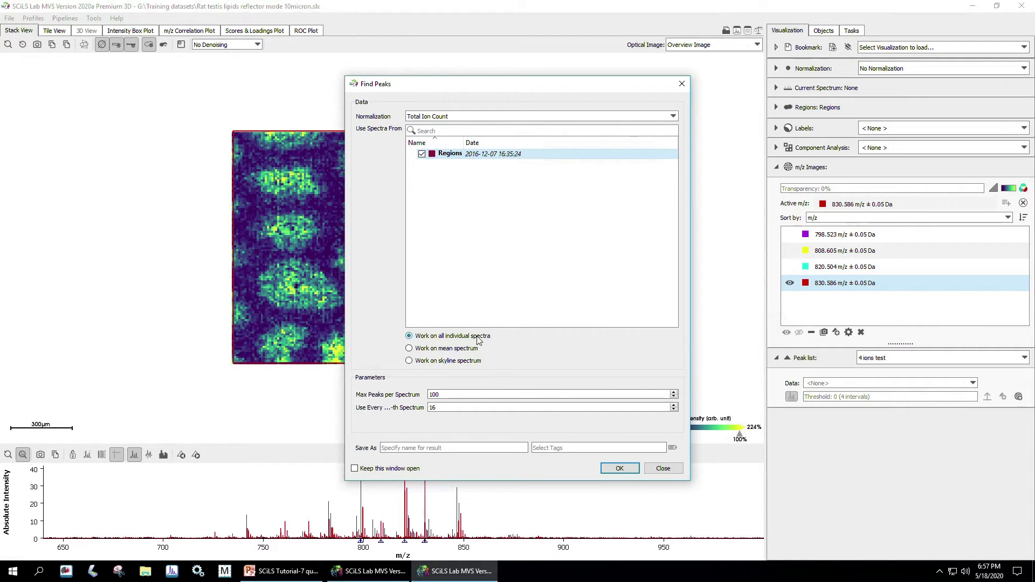
{"action": "left_click", "coordinate": [427, 349]}
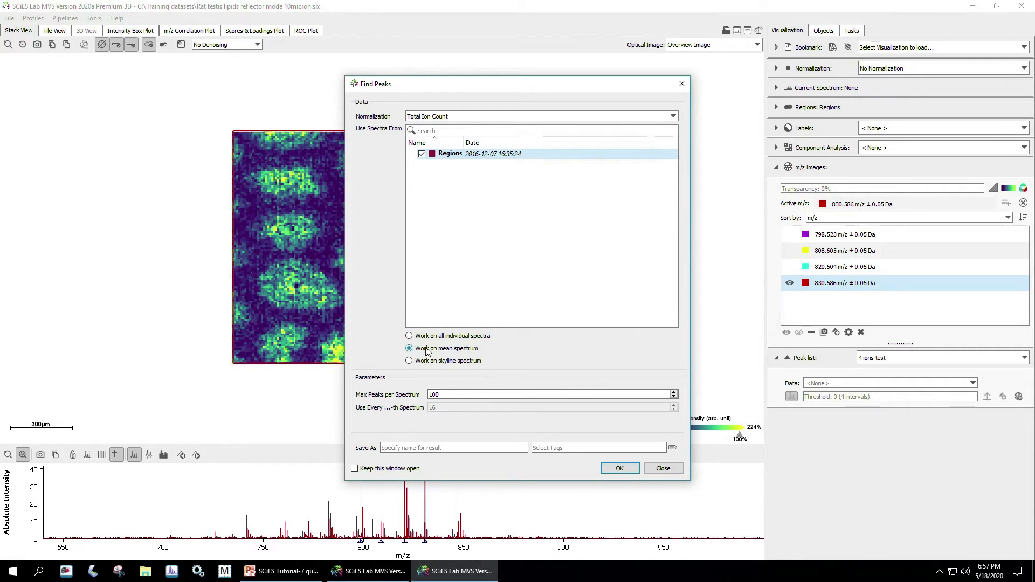
{"action": "left_click", "coordinate": [434, 337]}
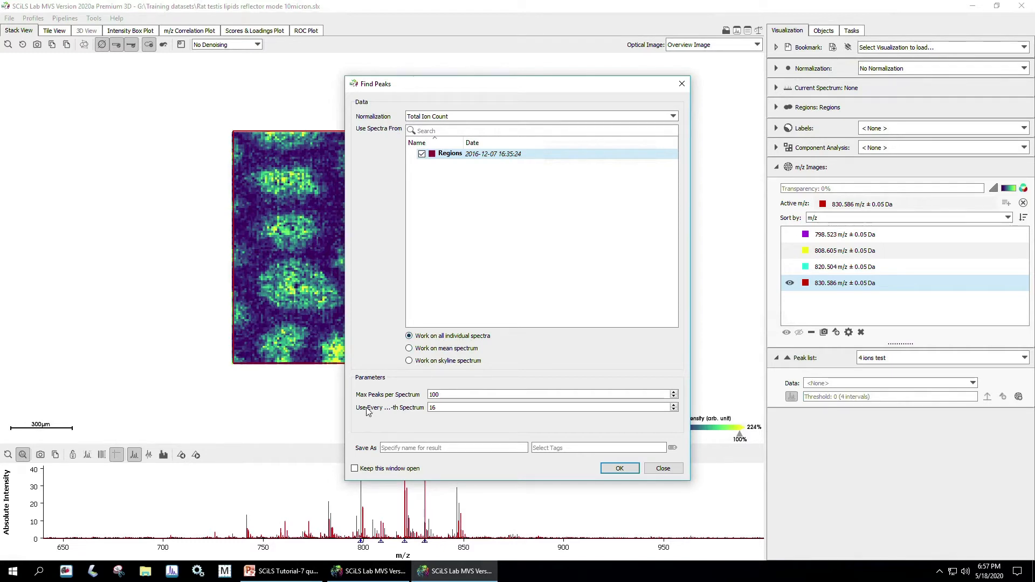
{"action": "left_click", "coordinate": [444, 415]}
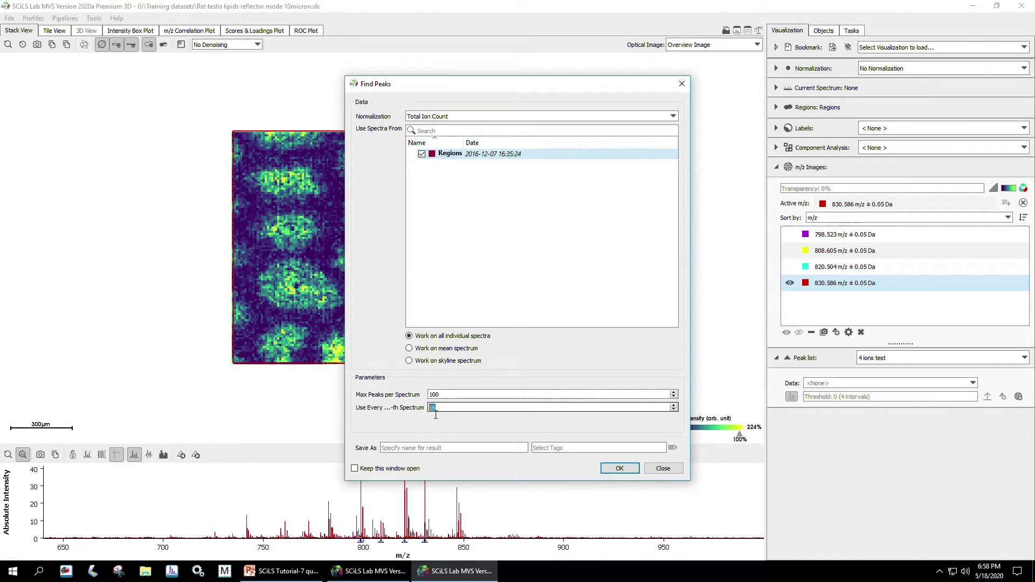
{"action": "left_click", "coordinate": [674, 405]}
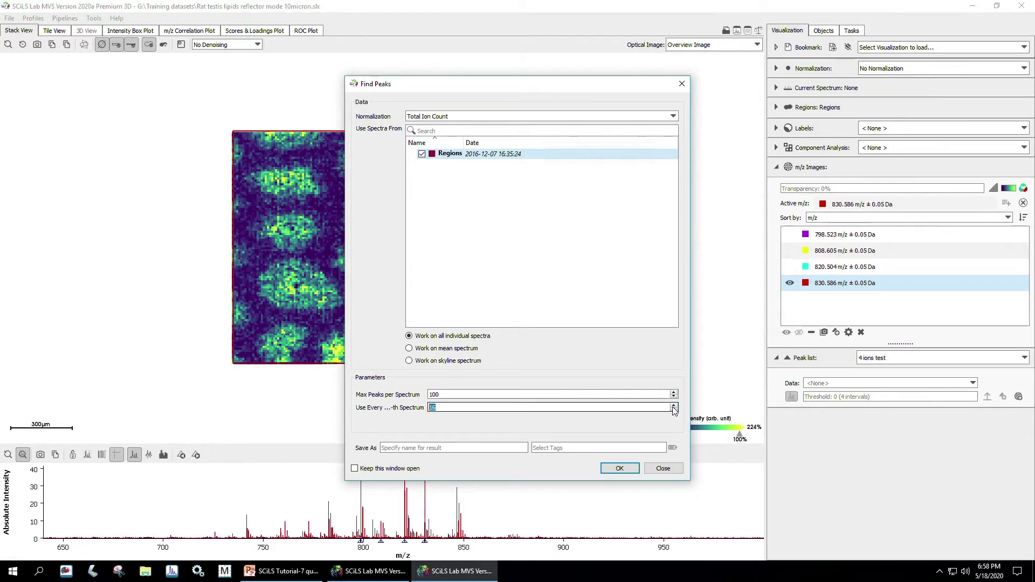
{"action": "left_click", "coordinate": [433, 362]}
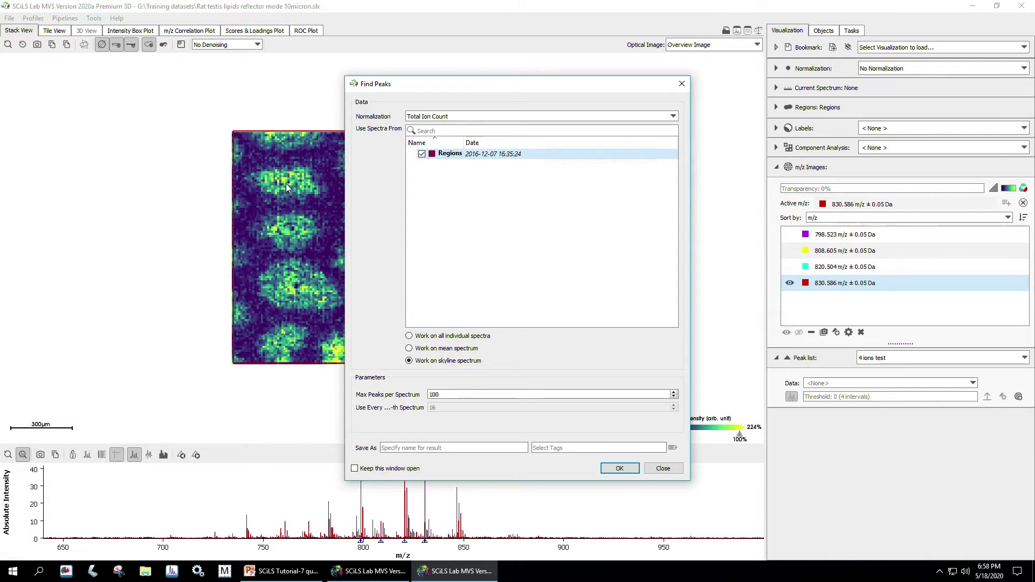
{"action": "left_click", "coordinate": [446, 336]}
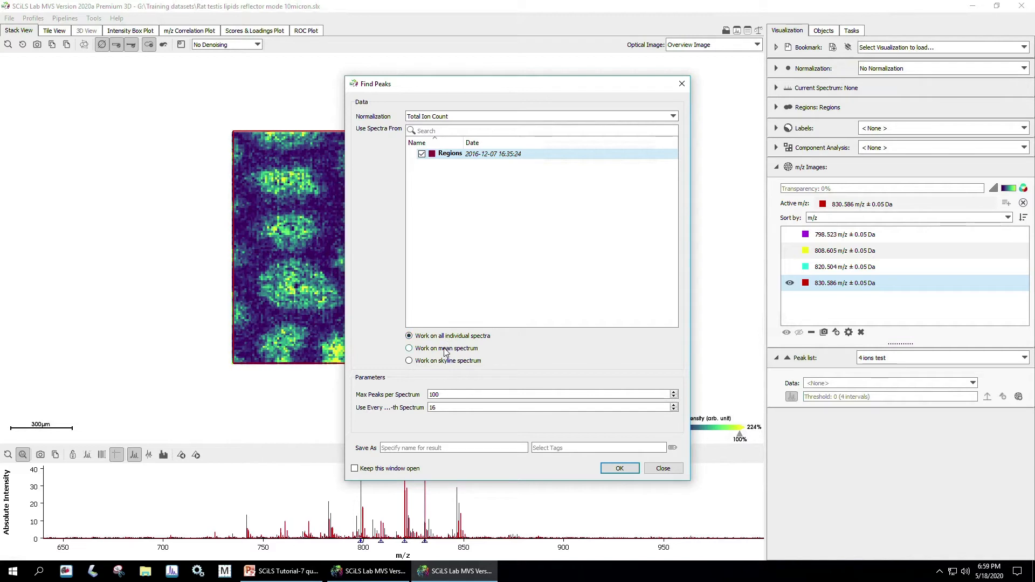
{"action": "left_click", "coordinate": [445, 350]}
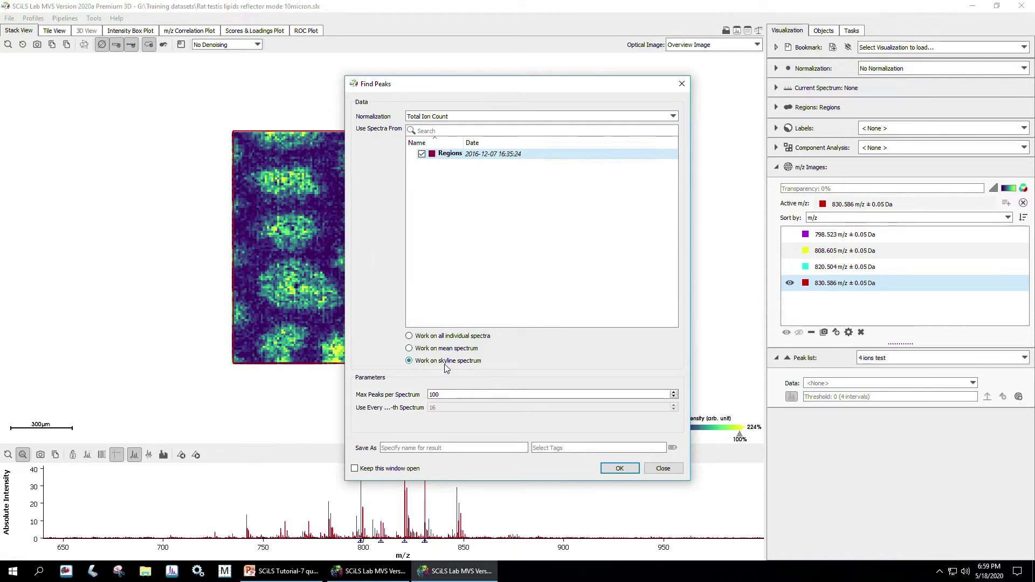
{"action": "left_click", "coordinate": [450, 337]}
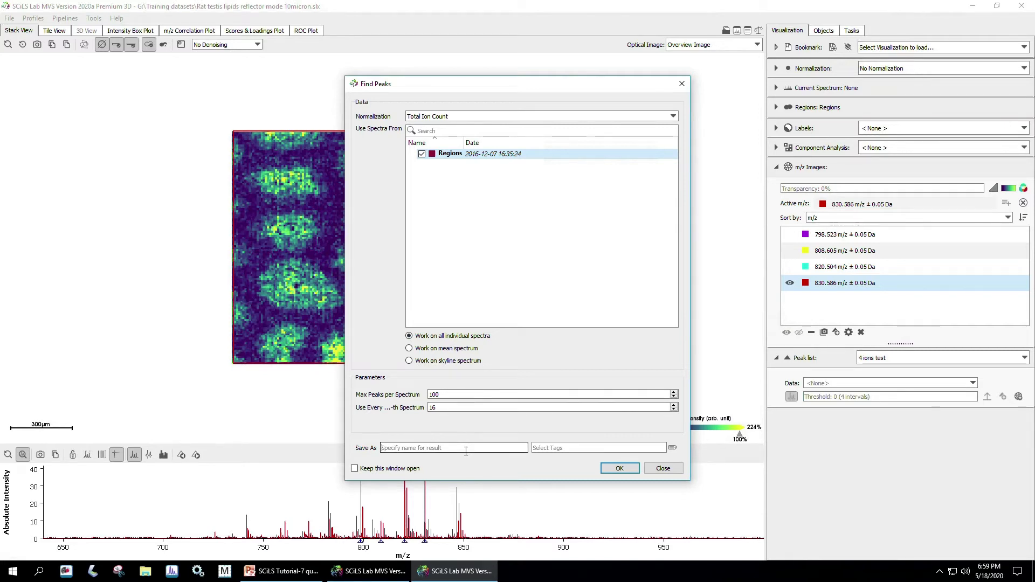
Name the result "find peaks all individual test" and run the peak finding.
{"action": "type", "text": "find p"}
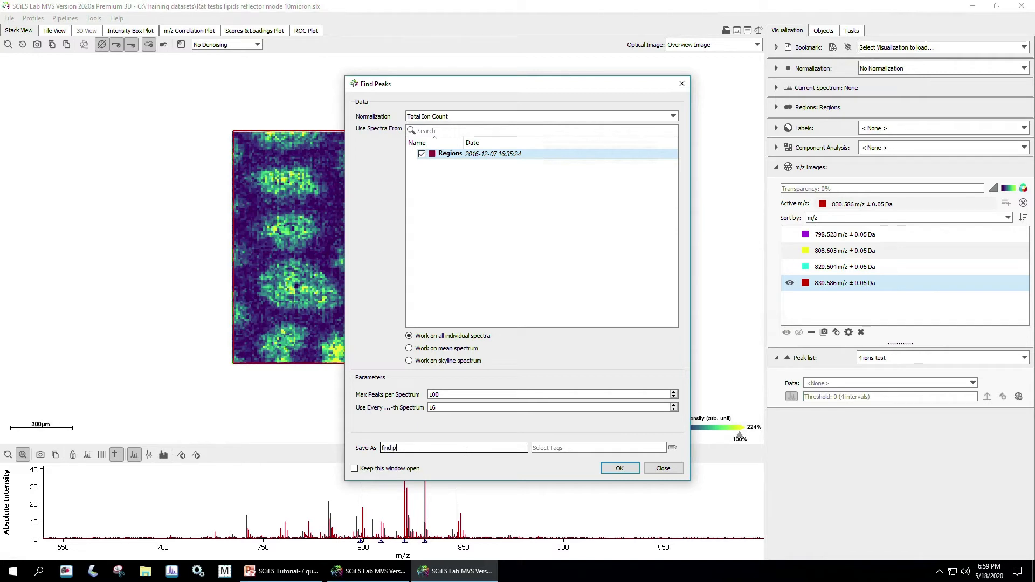
{"action": "type", "text": "eaks all individual test"}
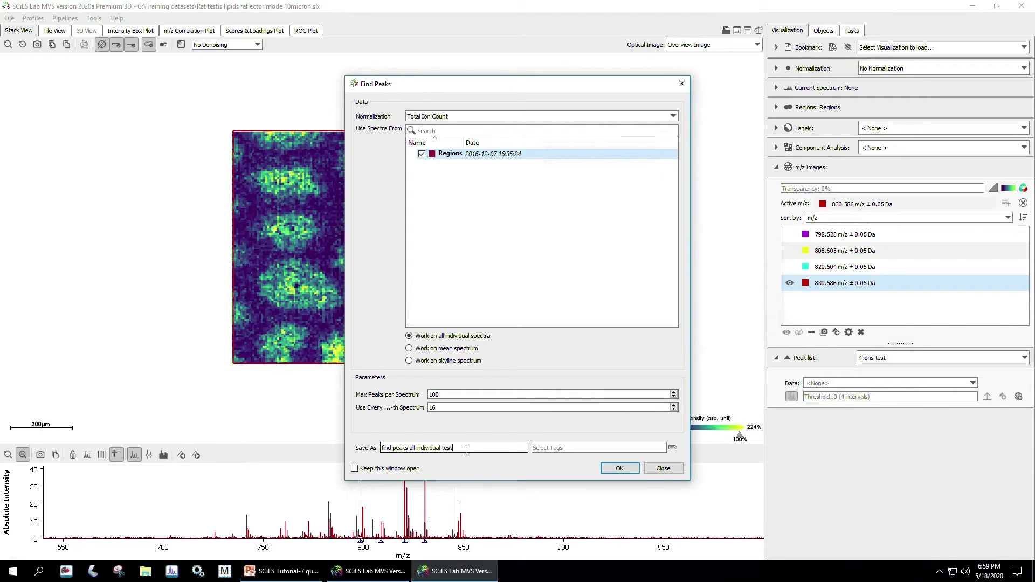
{"action": "left_click", "coordinate": [620, 468]}
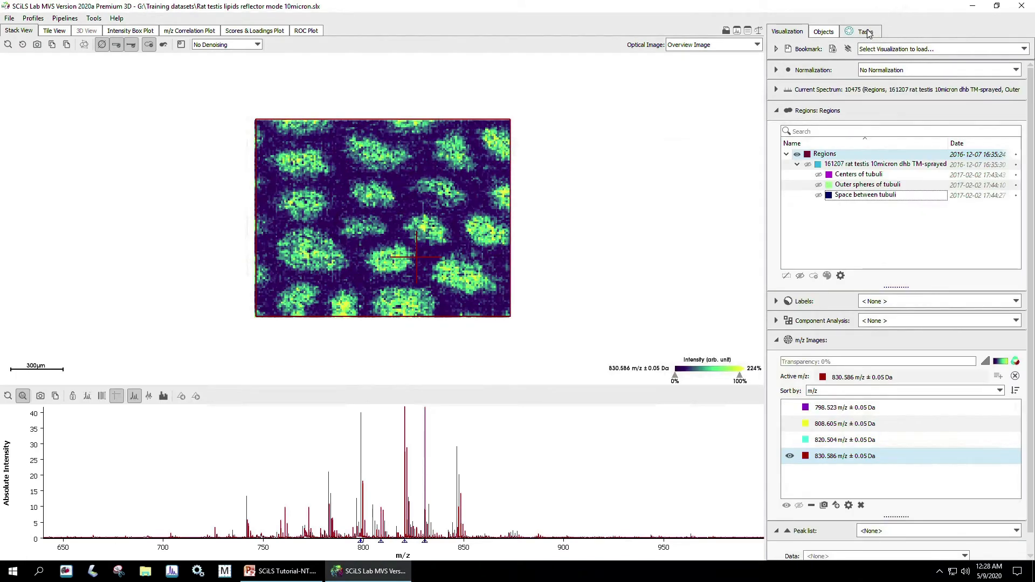
Check the progress and parameters of the running Find Peaks task and return to the visualization settings.
{"action": "left_click", "coordinate": [865, 32]}
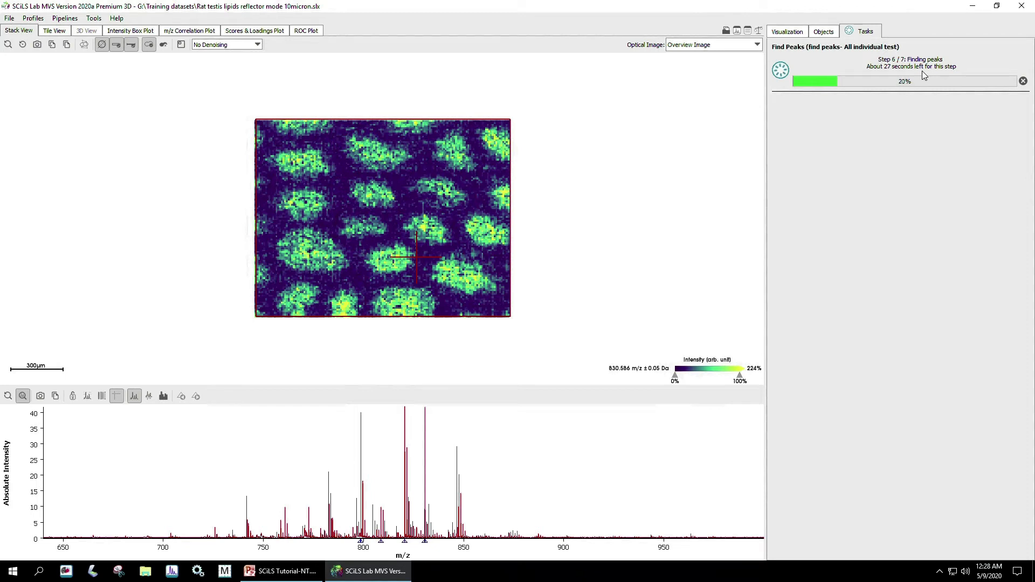
{"action": "mouse_move", "coordinate": [921, 70]}
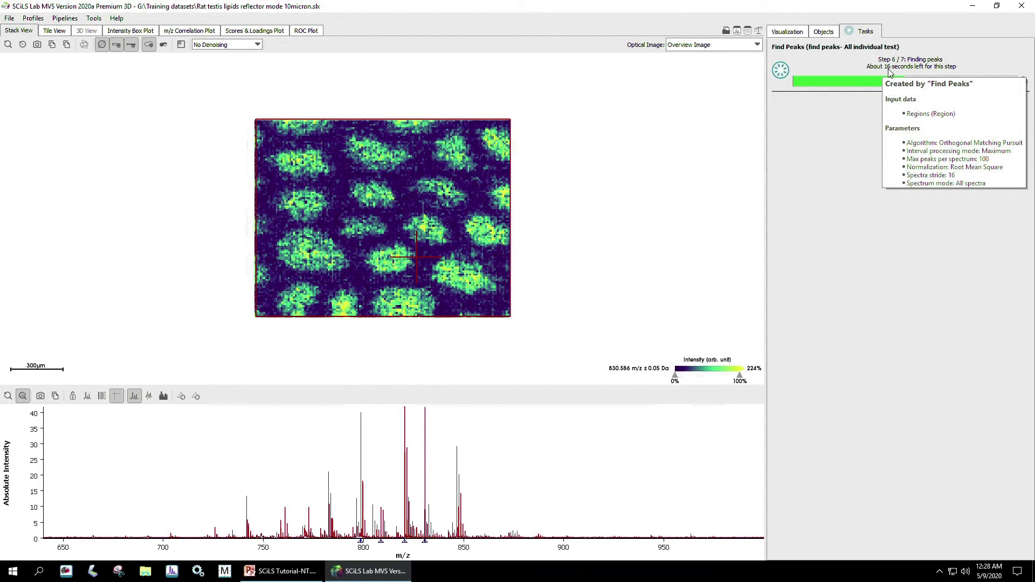
{"action": "left_click", "coordinate": [780, 34]}
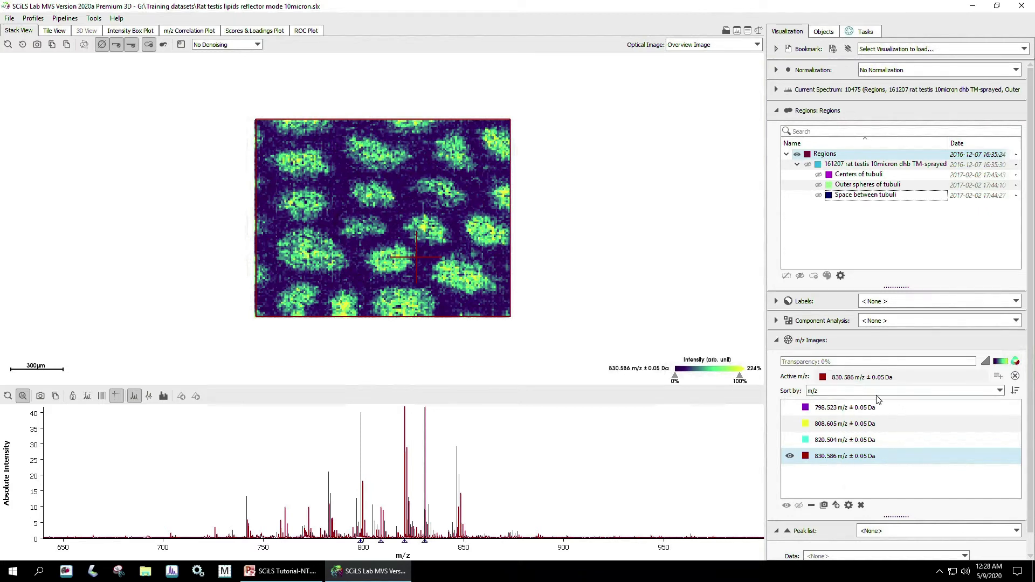
Clear all m/z images, collapse the regions section and dismiss the task notification.
{"action": "left_click", "coordinate": [861, 505]}
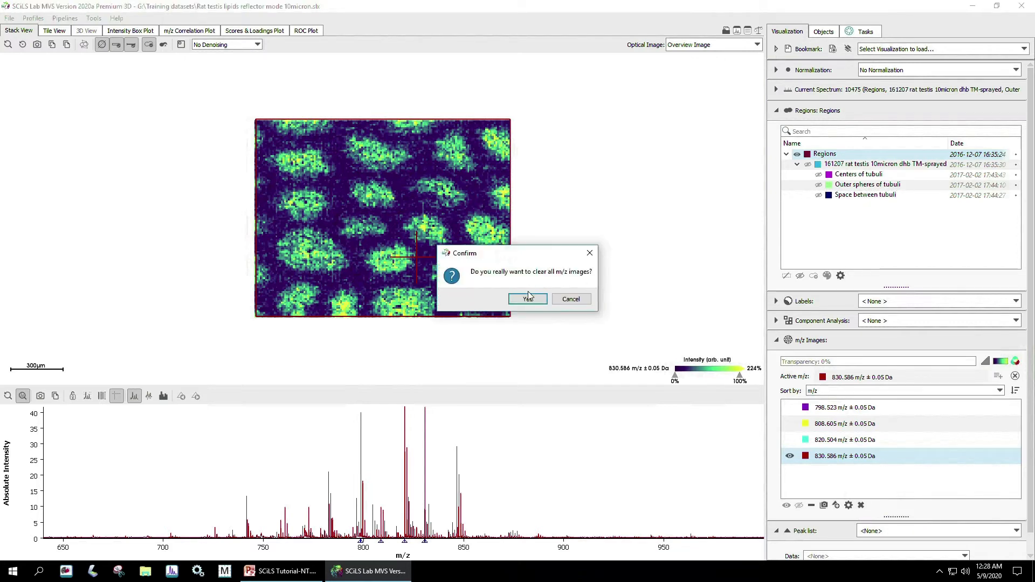
{"action": "left_click", "coordinate": [528, 298]}
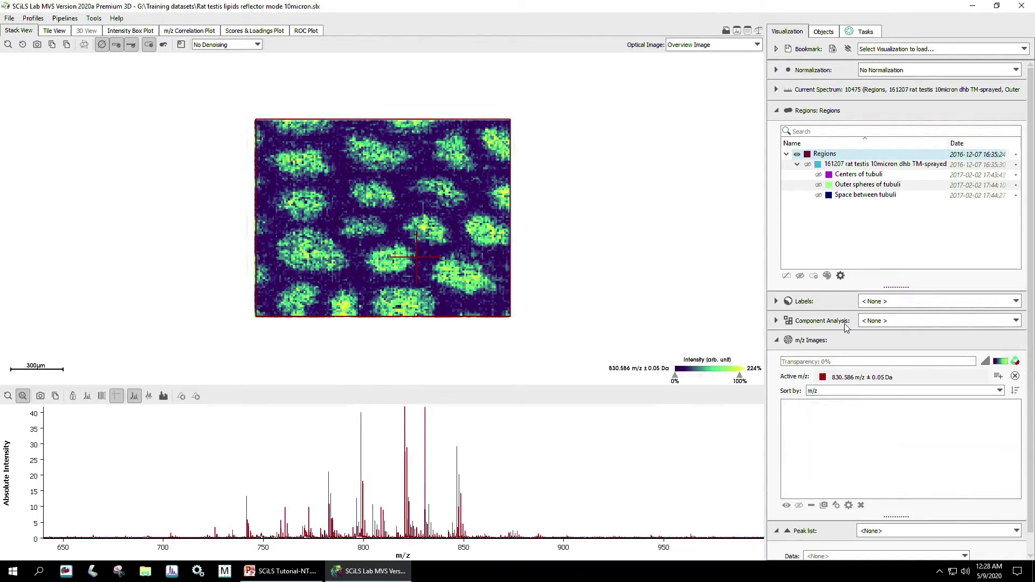
{"action": "left_click", "coordinate": [776, 111]}
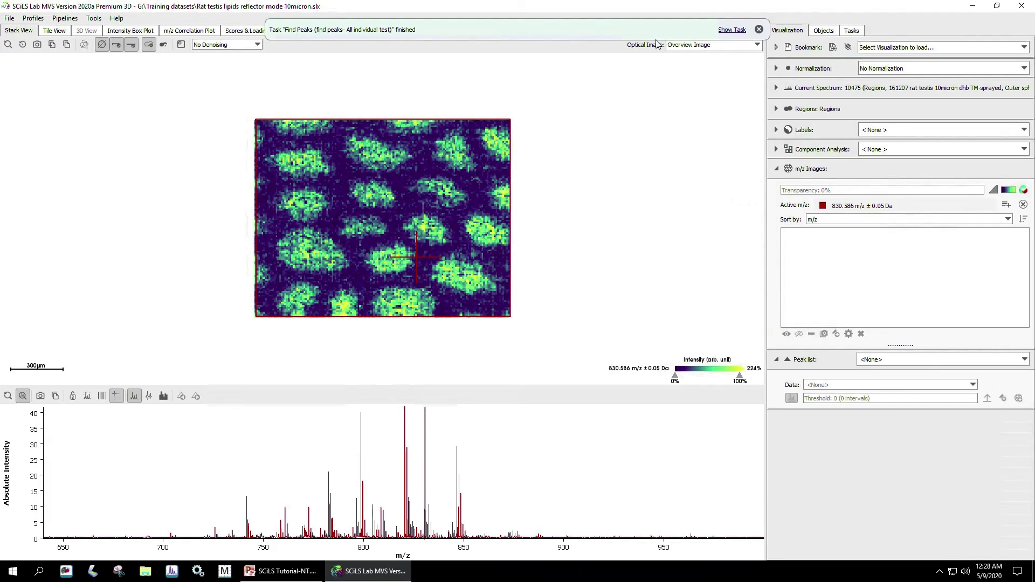
{"action": "left_click", "coordinate": [758, 30]}
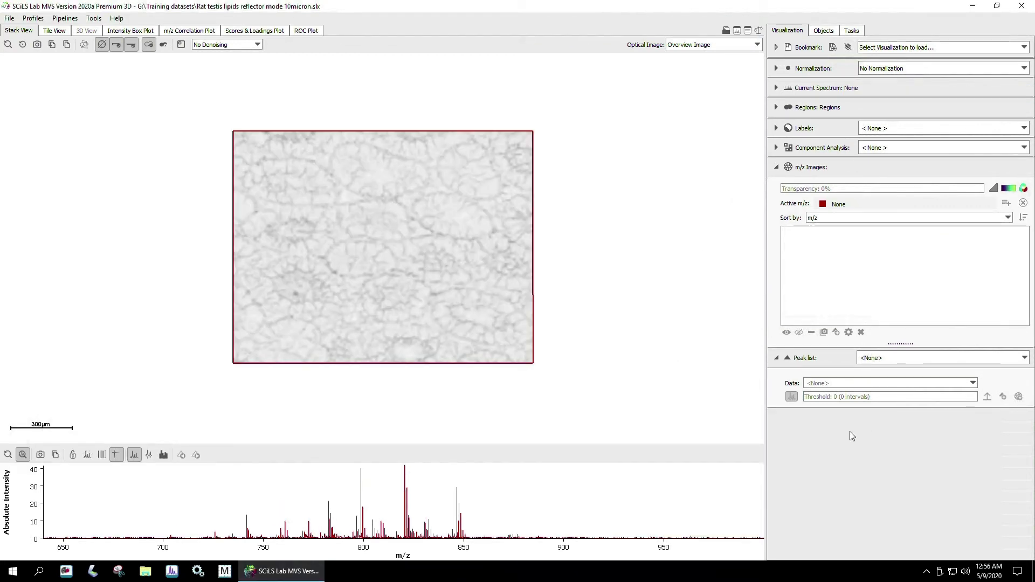
Set the peak list to Sliding Window with "find peaks- All individual test" as its data.
{"action": "left_click", "coordinate": [866, 359]}
{"action": "scroll", "coordinate": [878, 404], "scroll_direction": "down", "scroll_amount": 1}
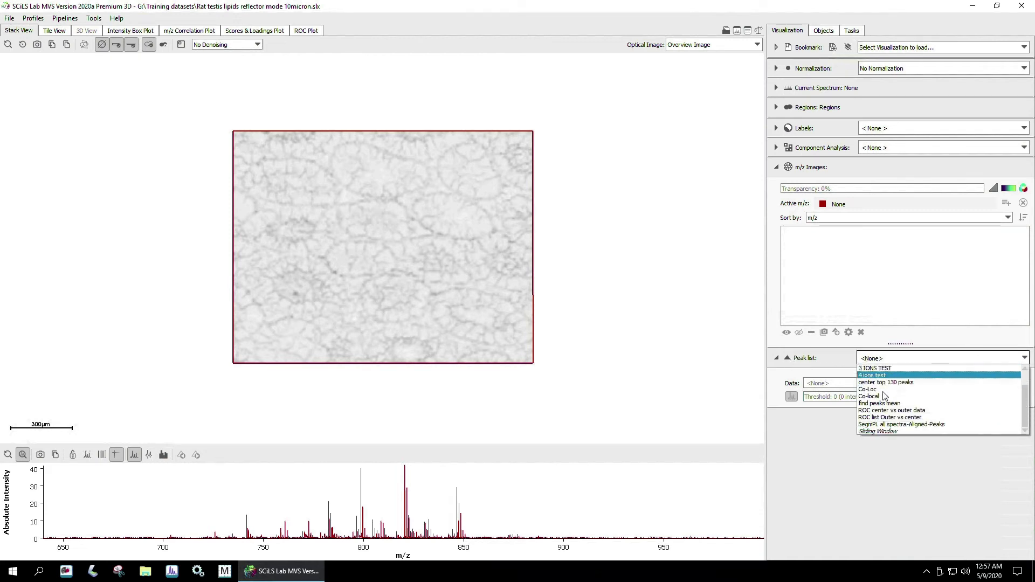
{"action": "left_click", "coordinate": [880, 432]}
{"action": "left_click", "coordinate": [814, 385]}
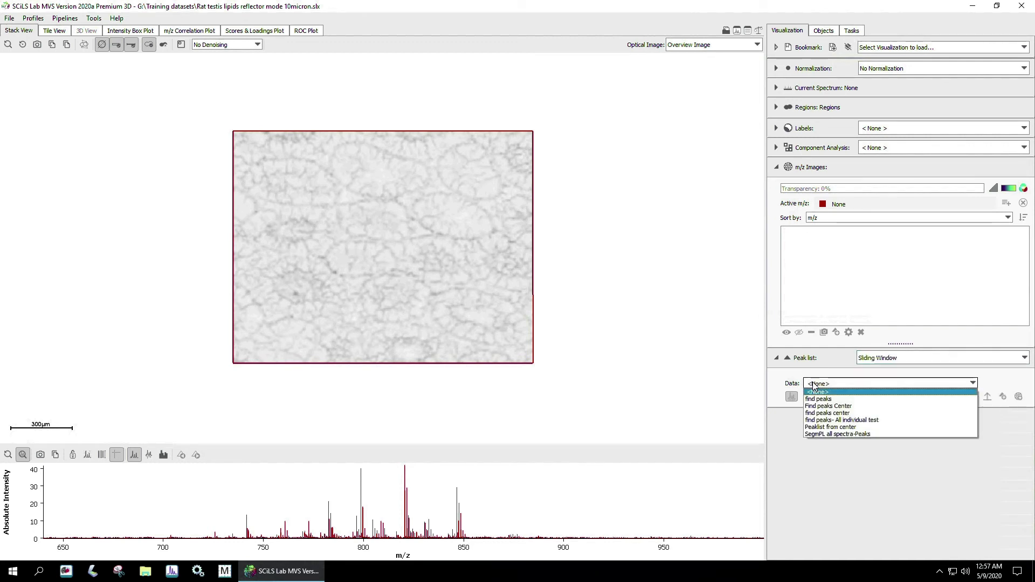
{"action": "left_click", "coordinate": [818, 421]}
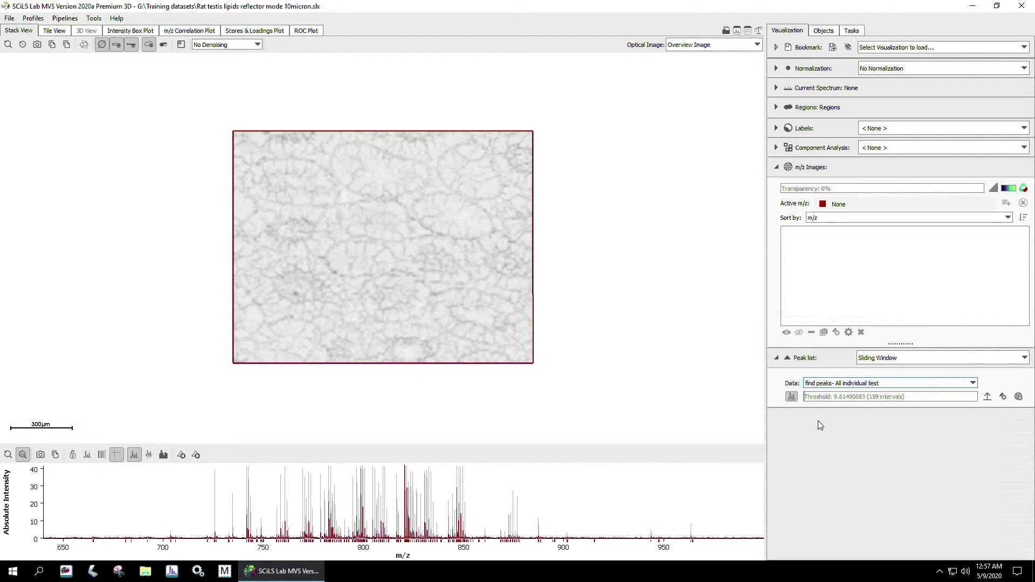
Vary the Sliding Window interval threshold and raise it to about 1003.
{"action": "left_click", "coordinate": [959, 397]}
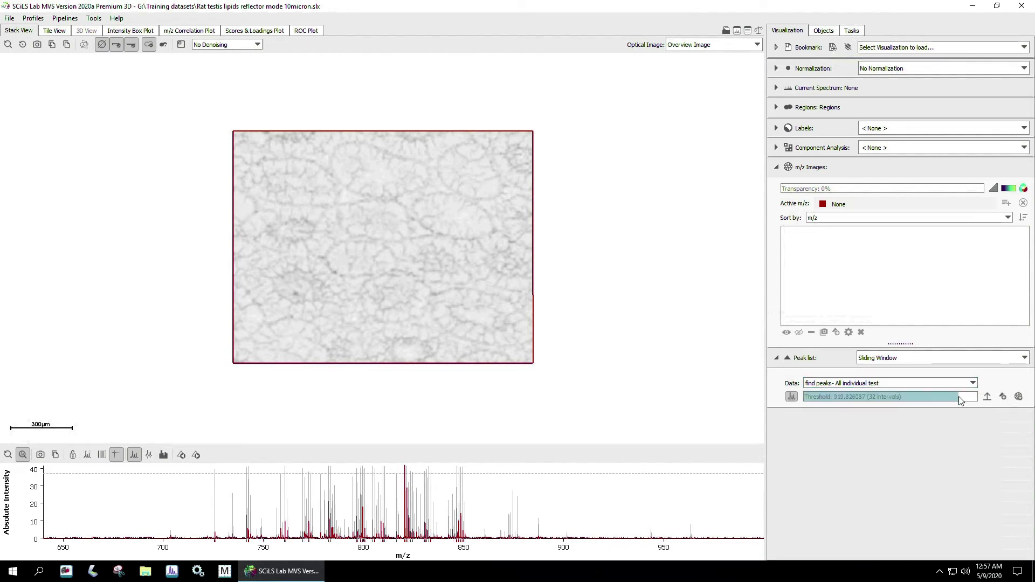
{"action": "left_click_drag", "start_coordinate": [954, 397], "coordinate": [903, 403]}
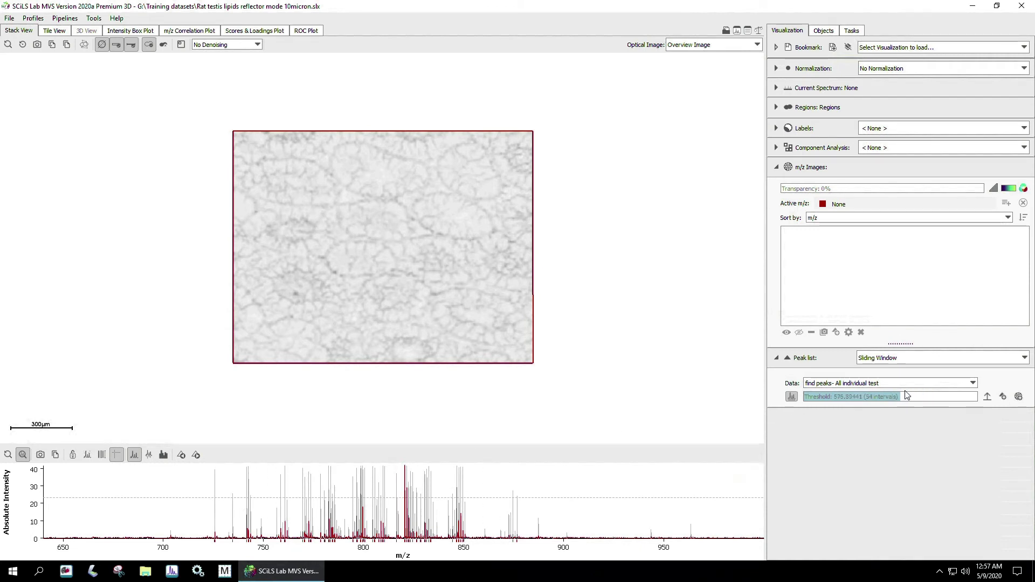
{"action": "left_click_drag", "start_coordinate": [930, 397], "coordinate": [974, 400]}
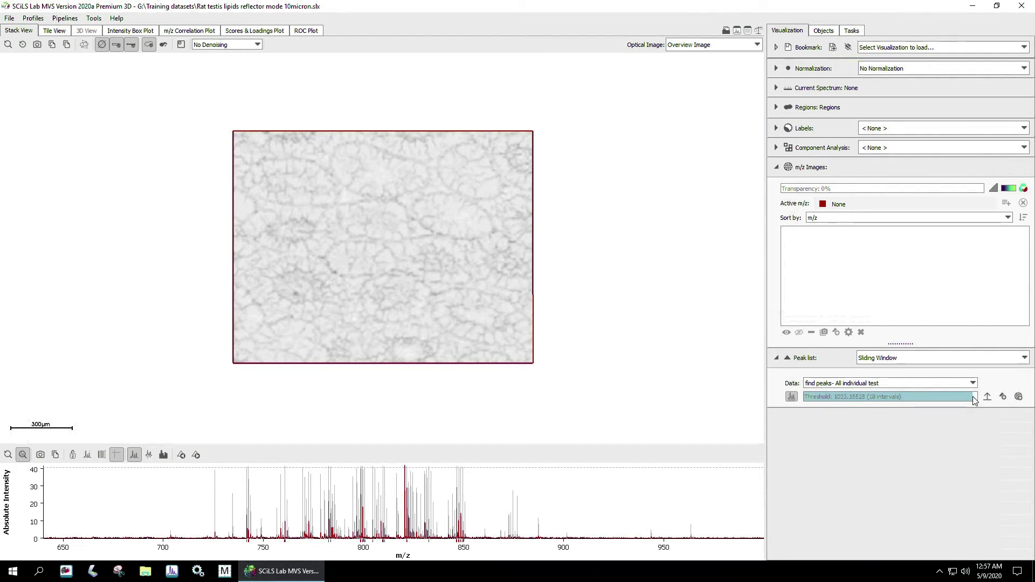
Lower the Sliding Window threshold to about 12.82 and save the resulting intervals as a peak list named "162 peaks".
{"action": "left_click_drag", "start_coordinate": [974, 400], "coordinate": [808, 402]}
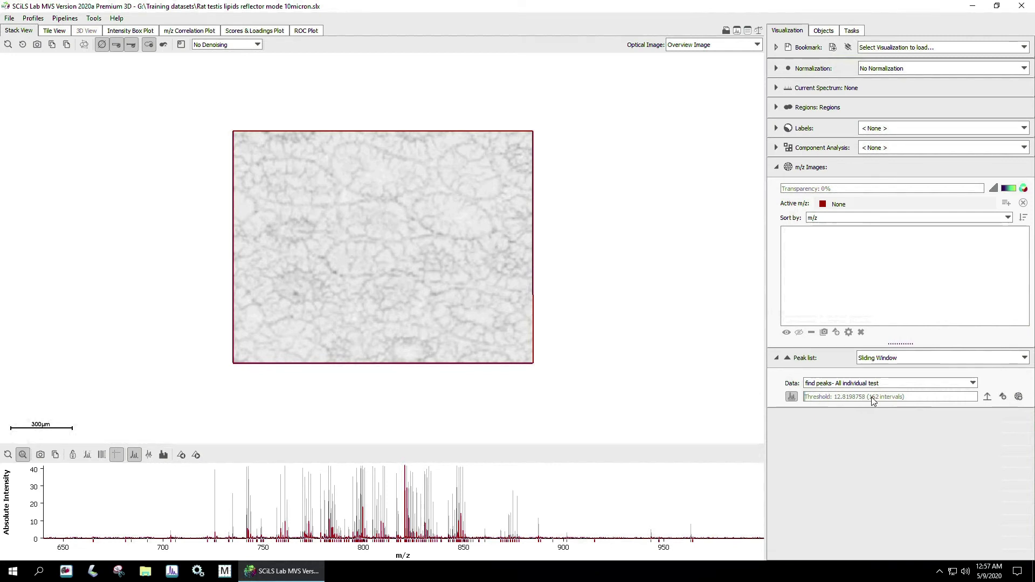
{"action": "left_click", "coordinate": [1003, 397]}
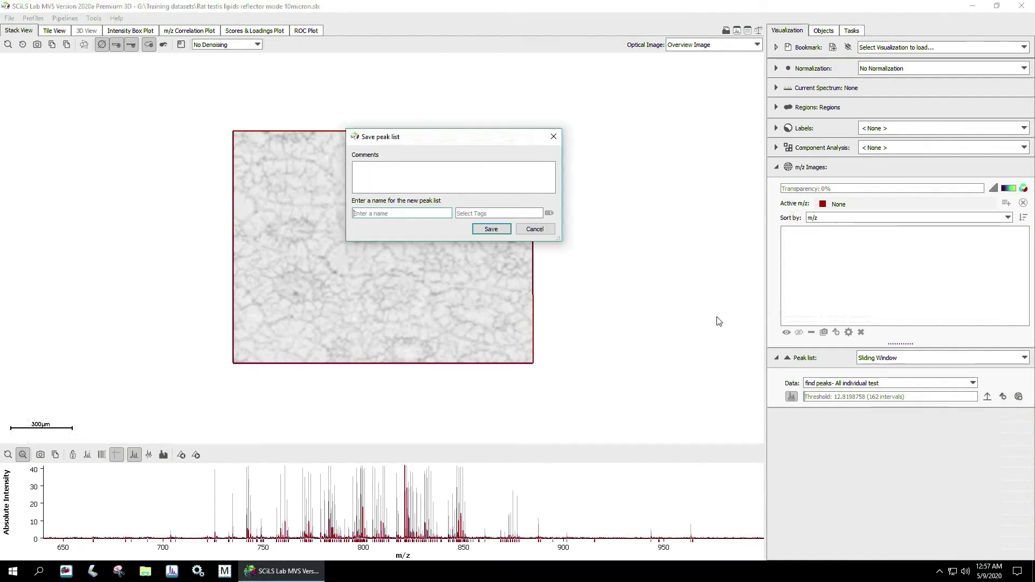
{"action": "left_click", "coordinate": [393, 215]}
{"action": "type", "text": "162 "}
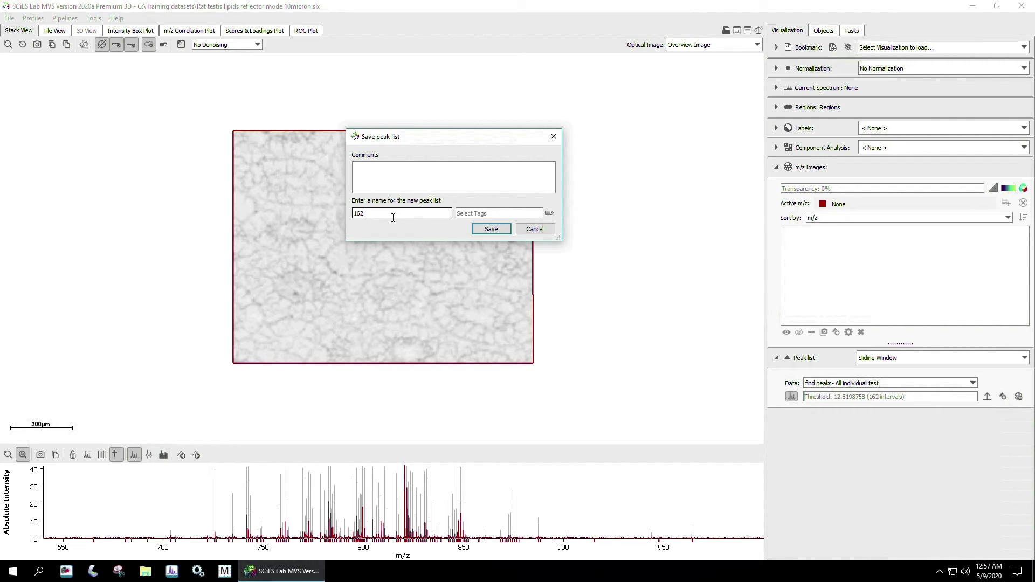
{"action": "type", "text": "peaks"}
{"action": "key", "text": "Return"}
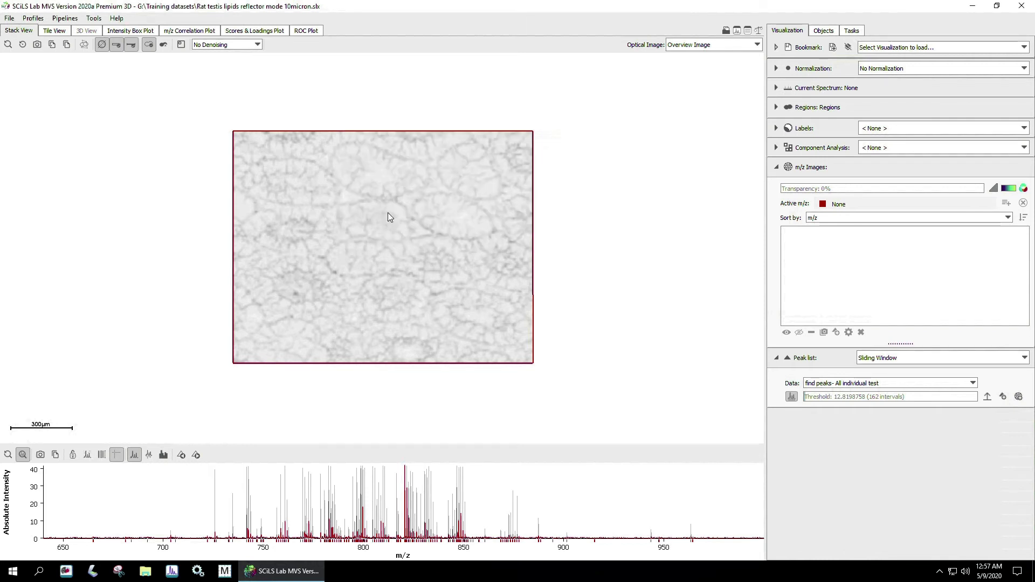
Open the peak list table, view the saved "162 peaks" list and close the table.
{"action": "left_click", "coordinate": [10, 18]}
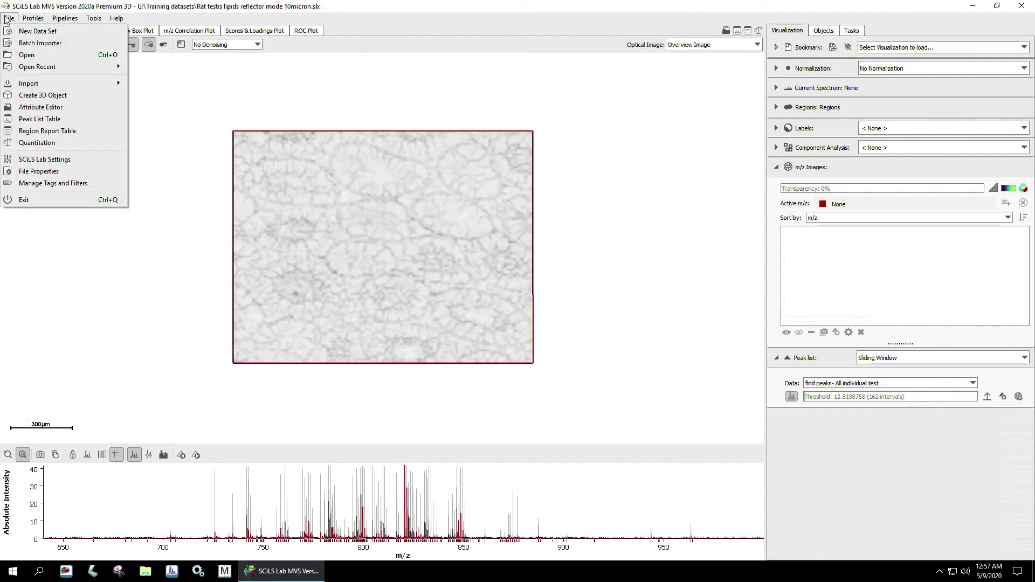
{"action": "left_click", "coordinate": [42, 120]}
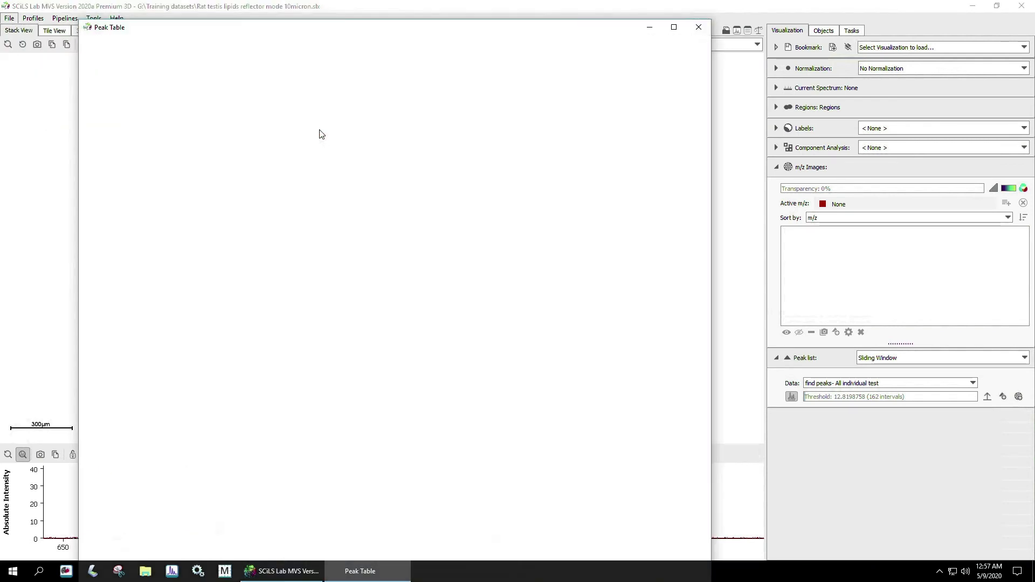
{"action": "left_click", "coordinate": [183, 43]}
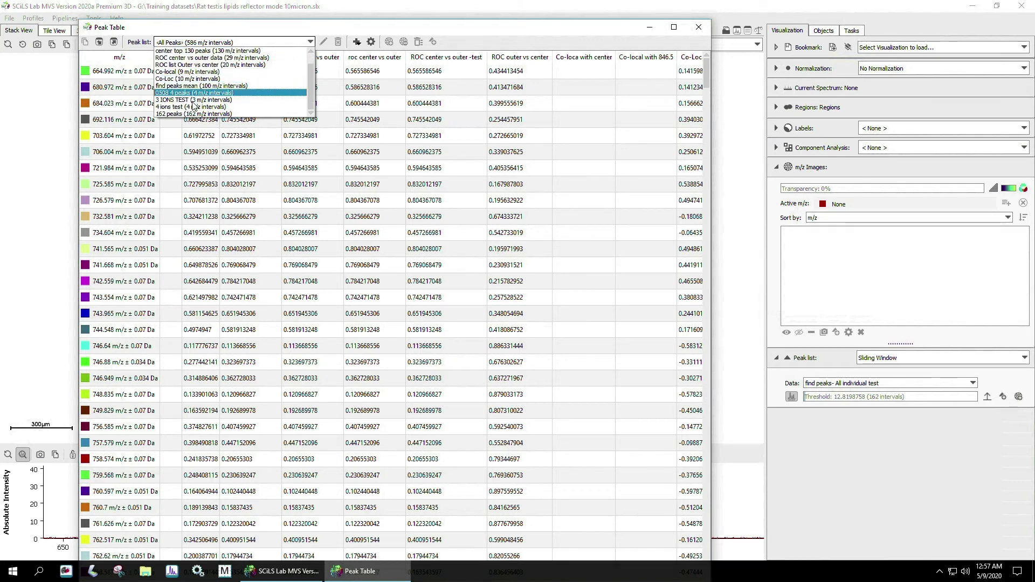
{"action": "left_click", "coordinate": [189, 114]}
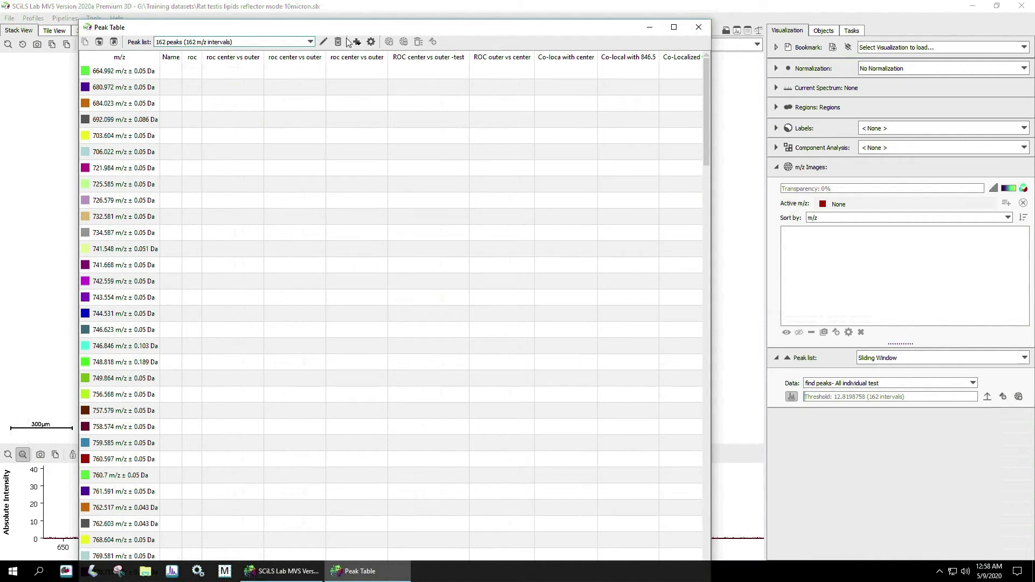
{"action": "left_click", "coordinate": [699, 28]}
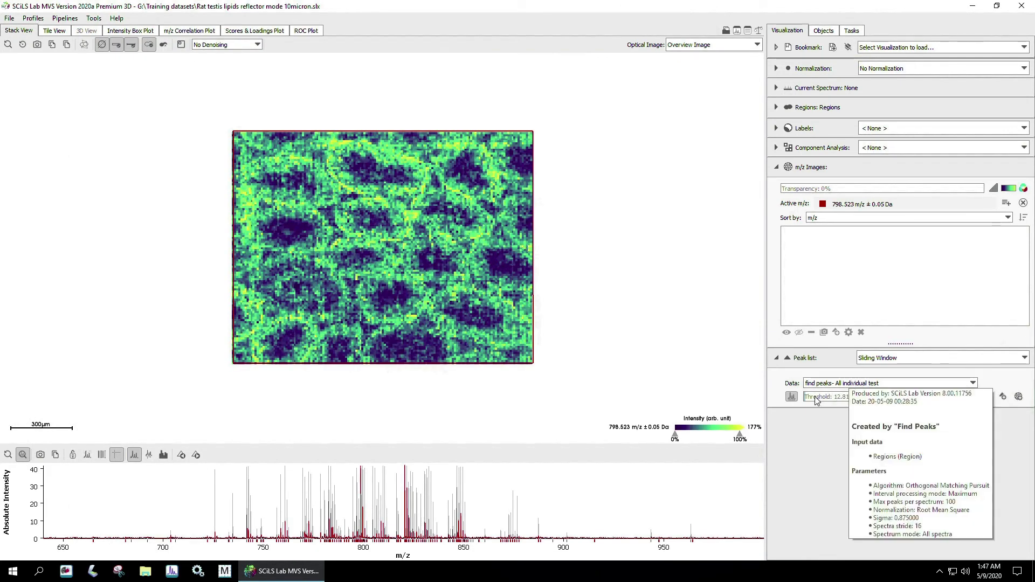
Raise the Sliding Window threshold until 23 intervals remain and generate 23 m/z images from them.
{"action": "left_click_drag", "start_coordinate": [808, 401], "coordinate": [971, 402]}
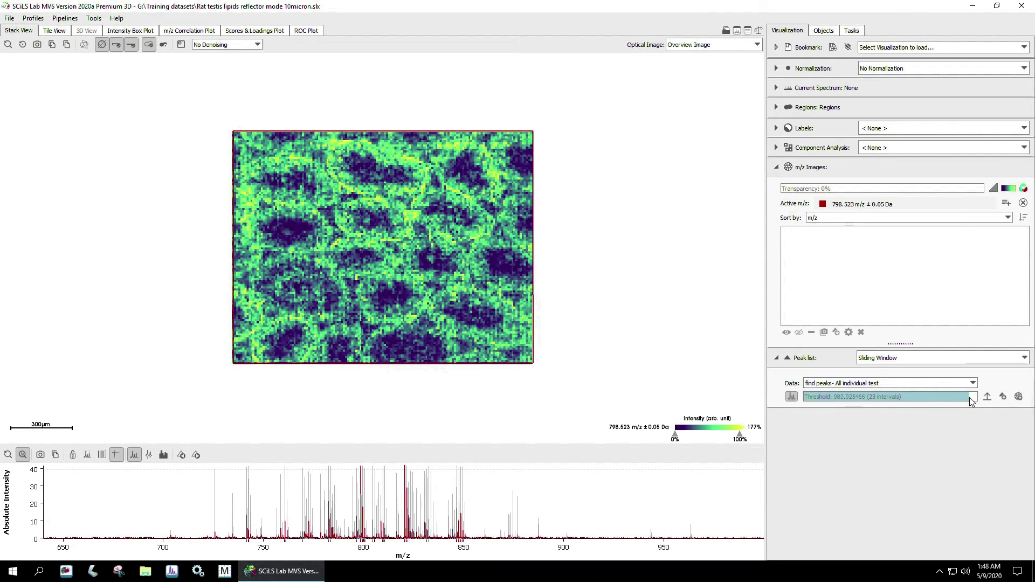
{"action": "left_click_drag", "start_coordinate": [969, 398], "coordinate": [969, 397]}
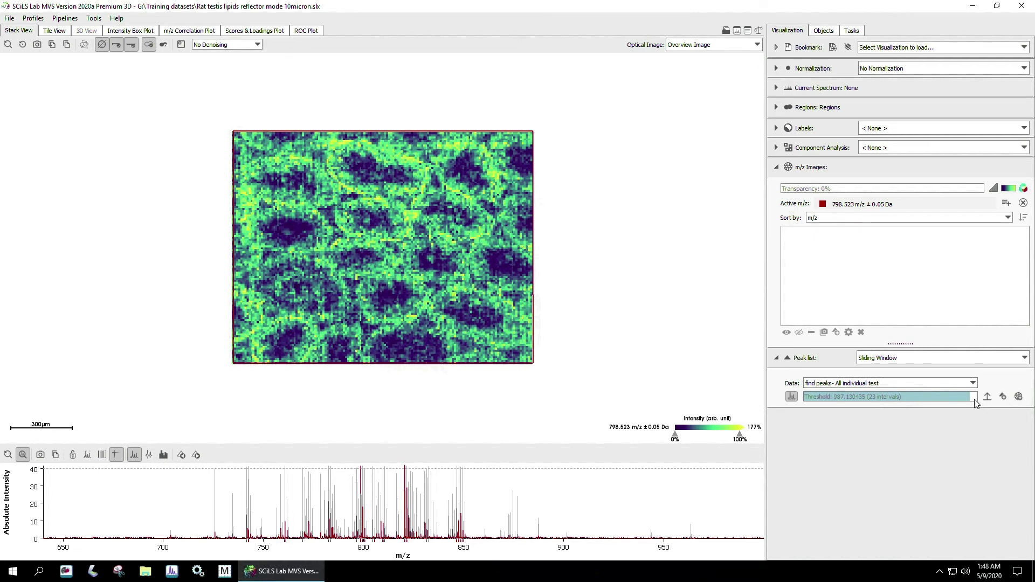
{"action": "left_click", "coordinate": [1018, 397]}
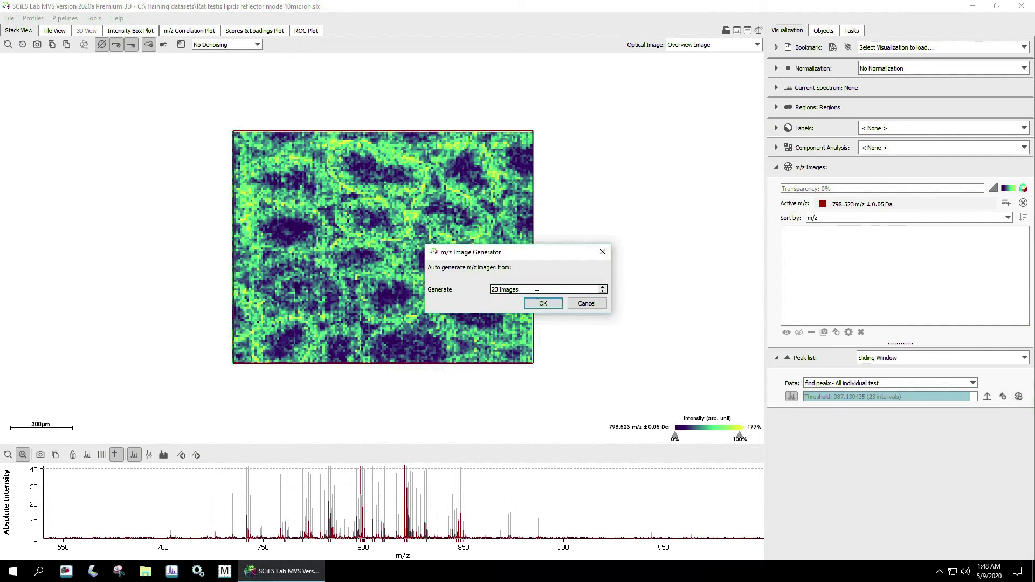
{"action": "left_click", "coordinate": [603, 292]}
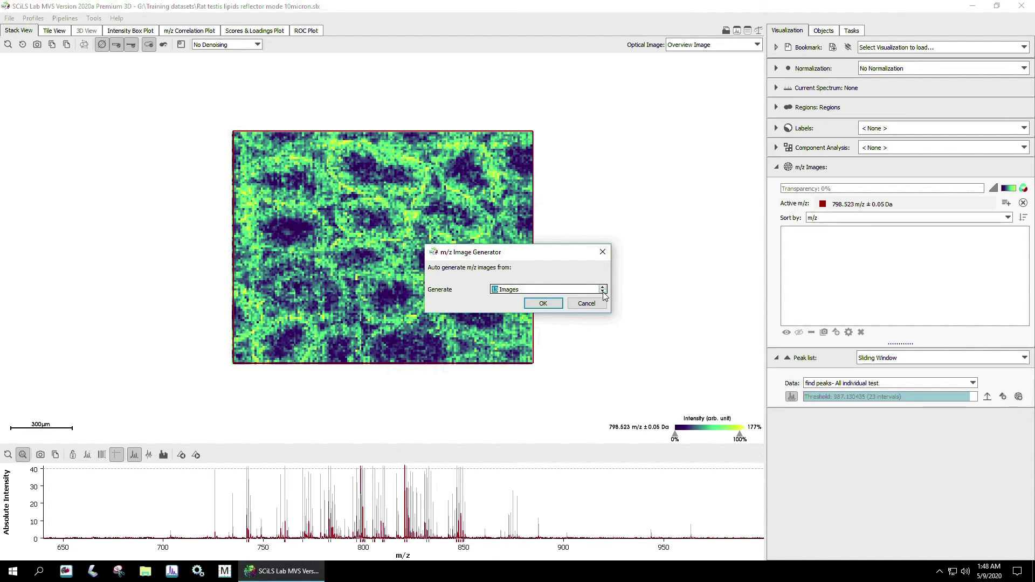
{"action": "left_click", "coordinate": [603, 292]}
{"action": "left_click", "coordinate": [528, 303]}
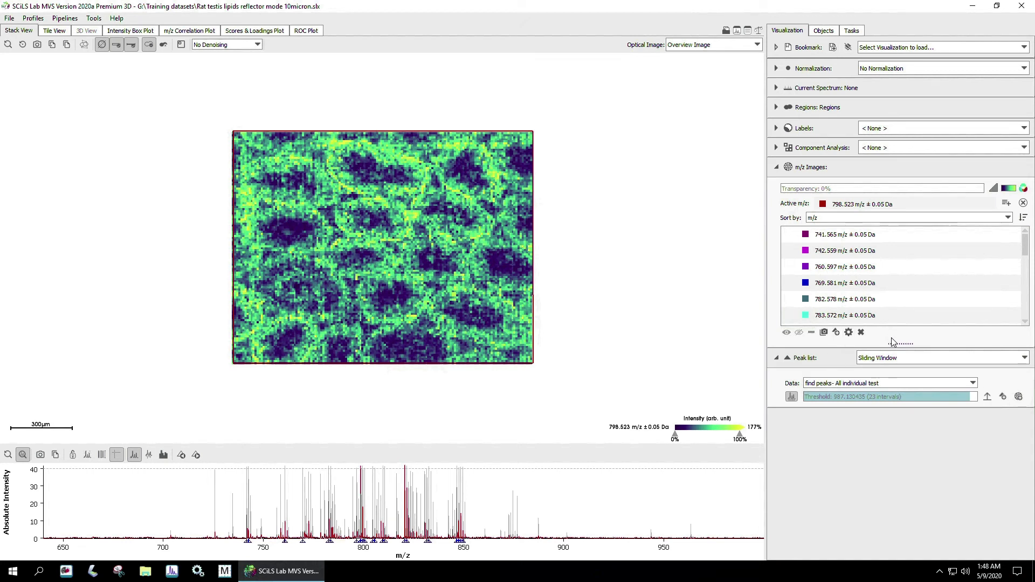
Enlarge the m/z image list and examine the individual ion images from 741.565 through 799.552 m/z.
{"action": "left_click_drag", "start_coordinate": [894, 345], "coordinate": [899, 431]}
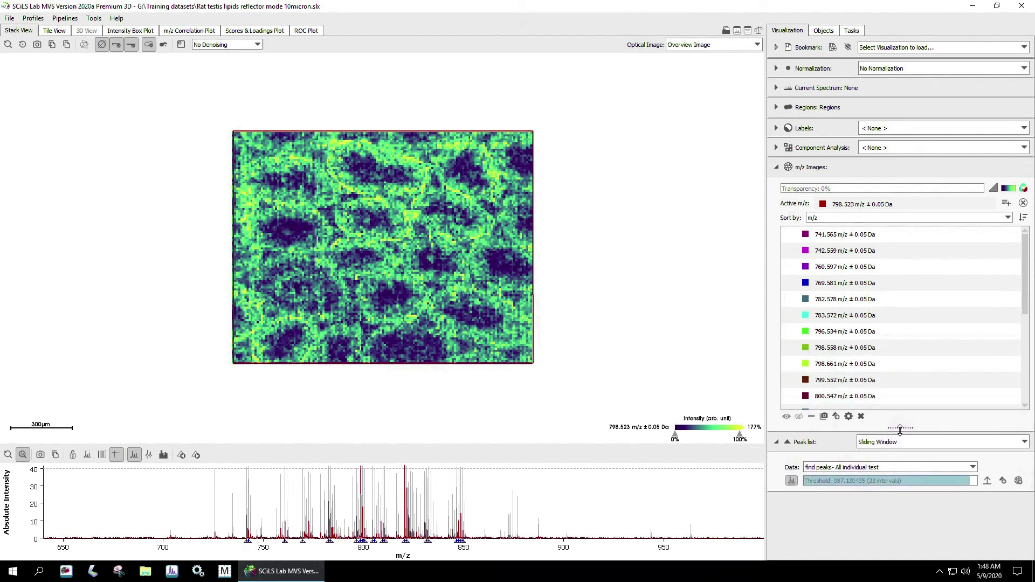
{"action": "left_click", "coordinate": [830, 237]}
{"action": "left_click", "coordinate": [826, 252]}
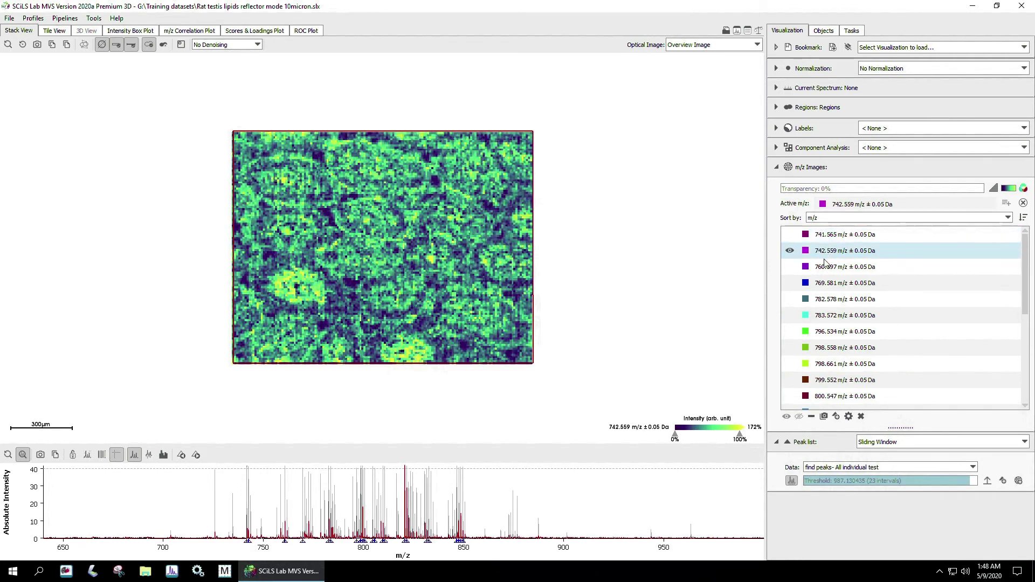
{"action": "left_click", "coordinate": [824, 267]}
{"action": "left_click", "coordinate": [823, 284]}
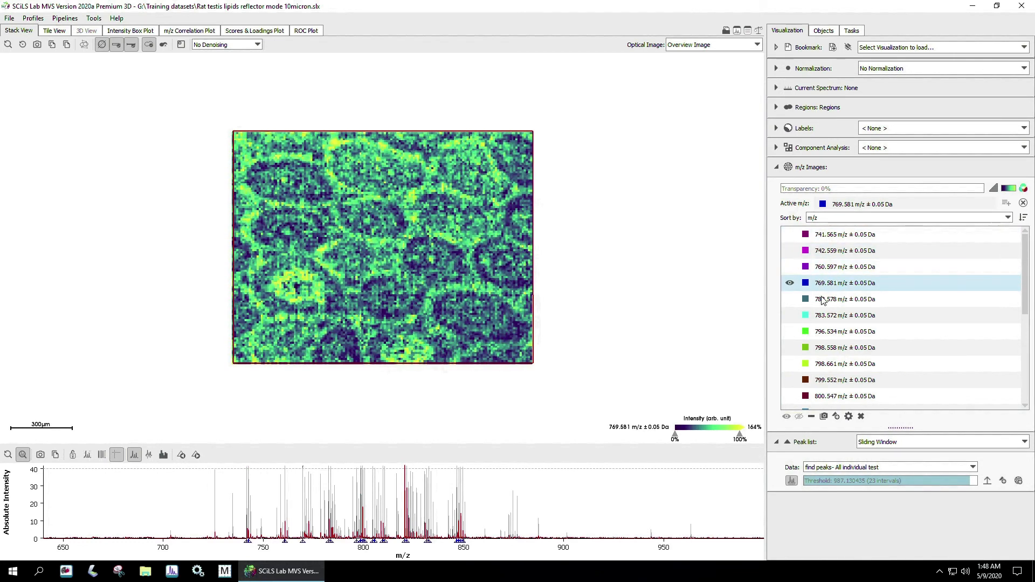
{"action": "left_click", "coordinate": [822, 299]}
{"action": "left_click", "coordinate": [822, 317]}
{"action": "left_click", "coordinate": [820, 332]}
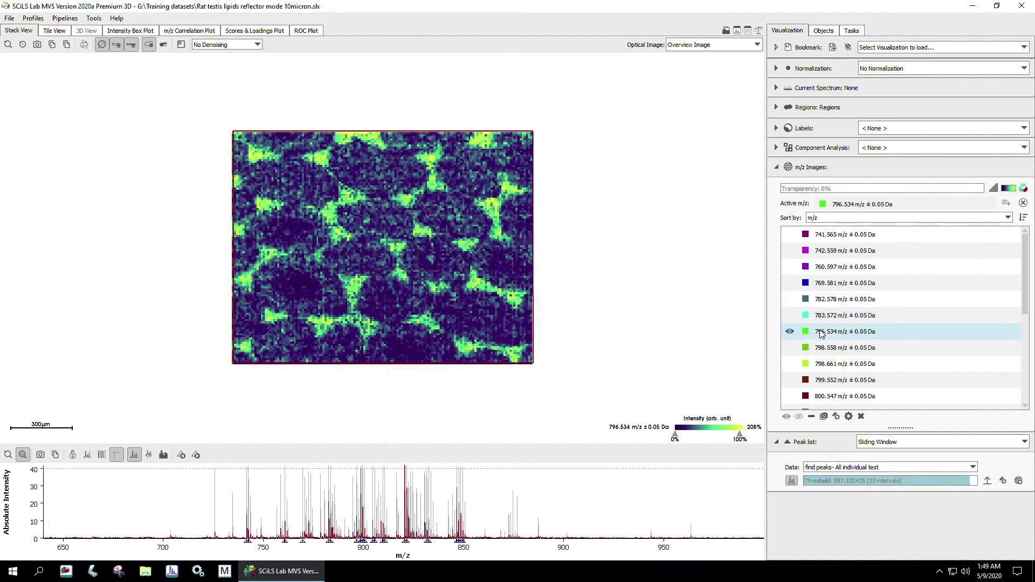
{"action": "left_click", "coordinate": [822, 349]}
{"action": "left_click", "coordinate": [821, 364]}
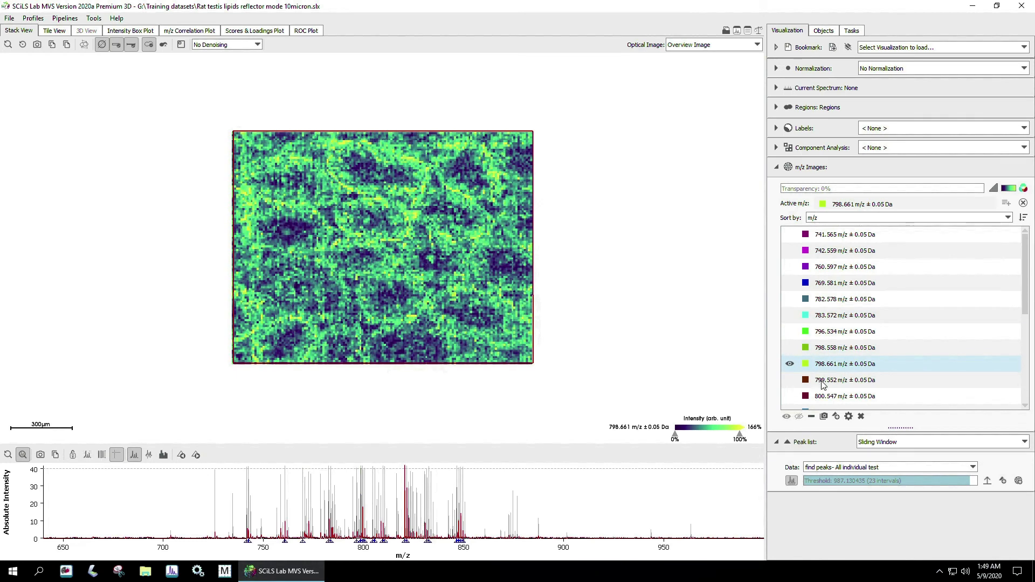
{"action": "left_click", "coordinate": [823, 381]}
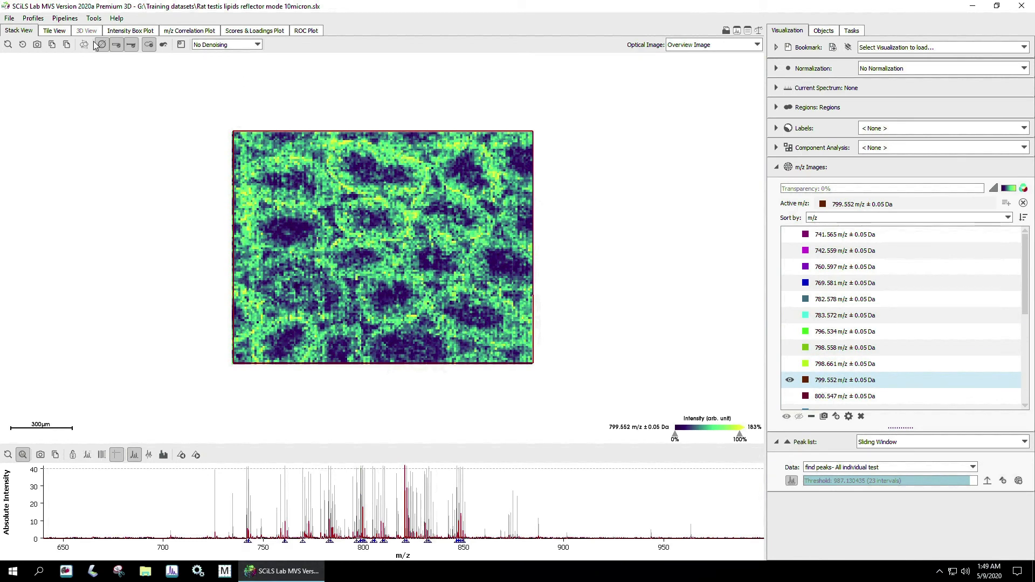
Display the m/z images in Tile View arranged in 3 columns and 3 rows.
{"action": "left_click", "coordinate": [53, 32]}
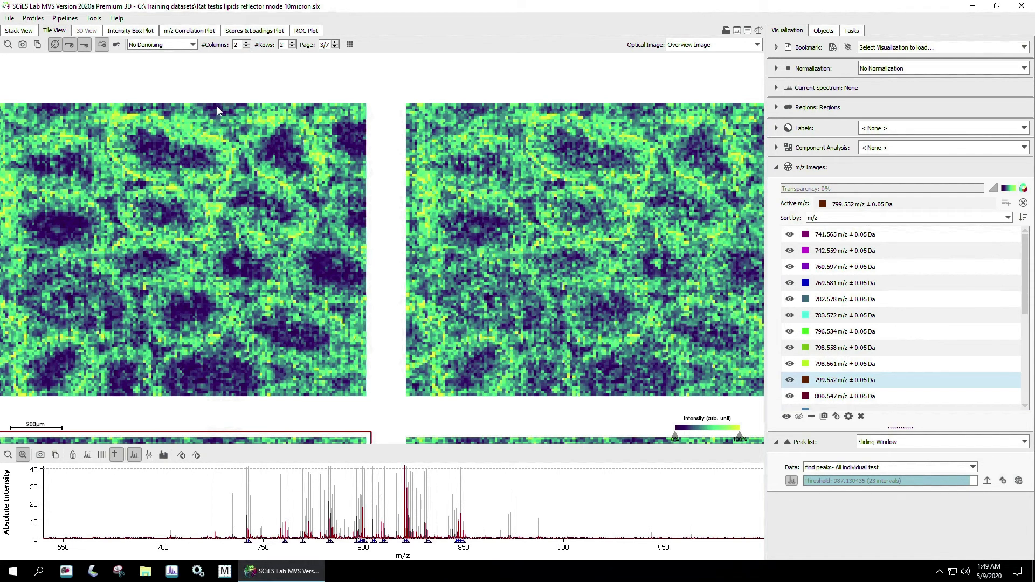
{"action": "scroll", "coordinate": [217, 105], "scroll_direction": "down", "scroll_amount": 2}
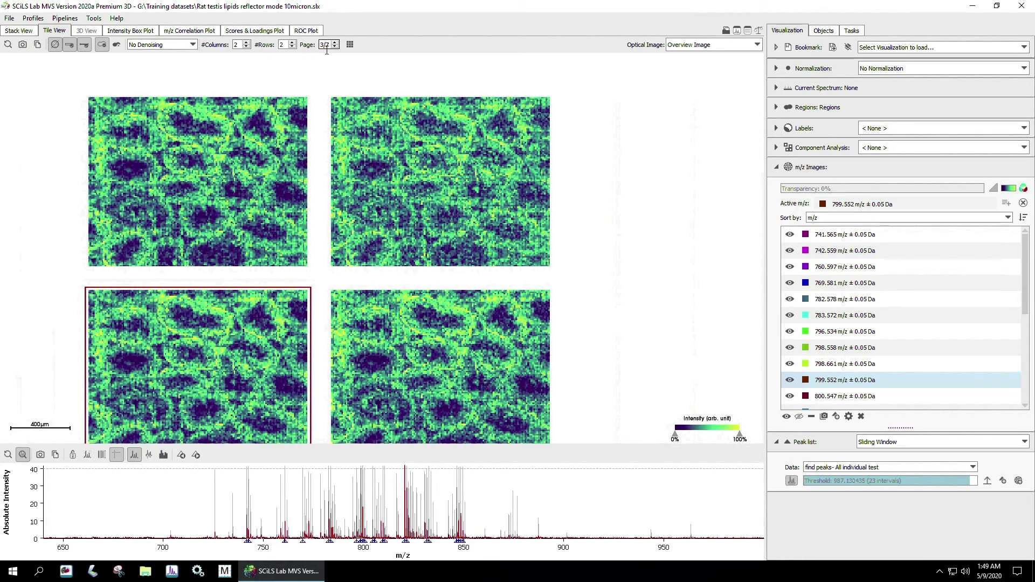
{"action": "left_click", "coordinate": [247, 43]}
{"action": "left_click", "coordinate": [292, 42]}
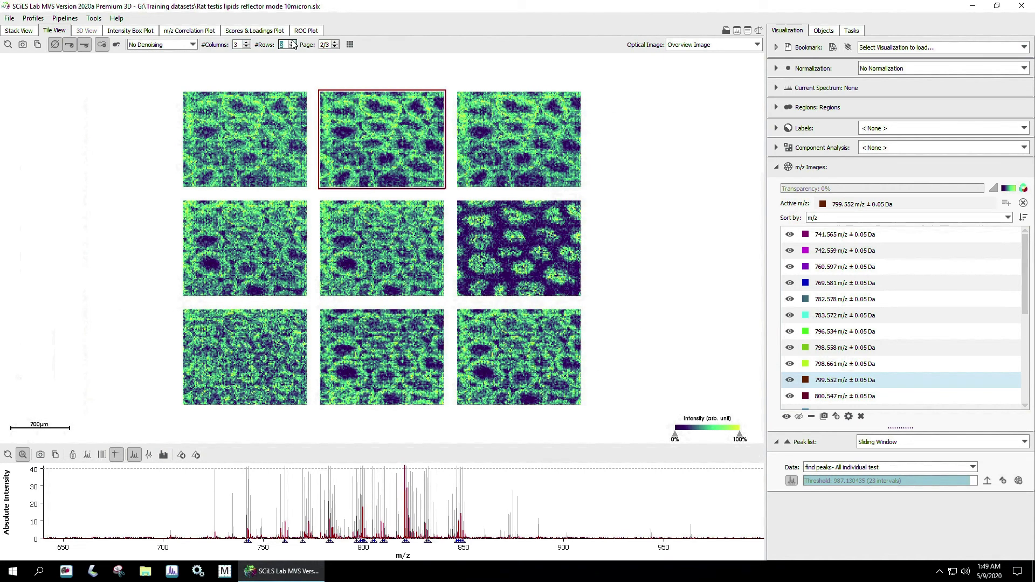
Page through the tiled m/z images and fit them all on one page without the blank tile.
{"action": "left_click", "coordinate": [334, 47]}
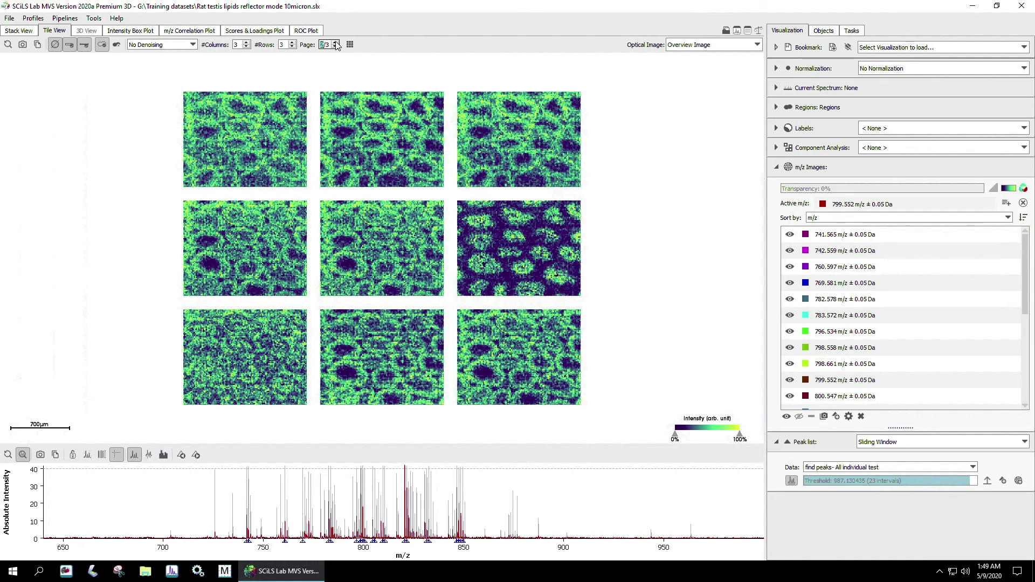
{"action": "left_click", "coordinate": [335, 45]}
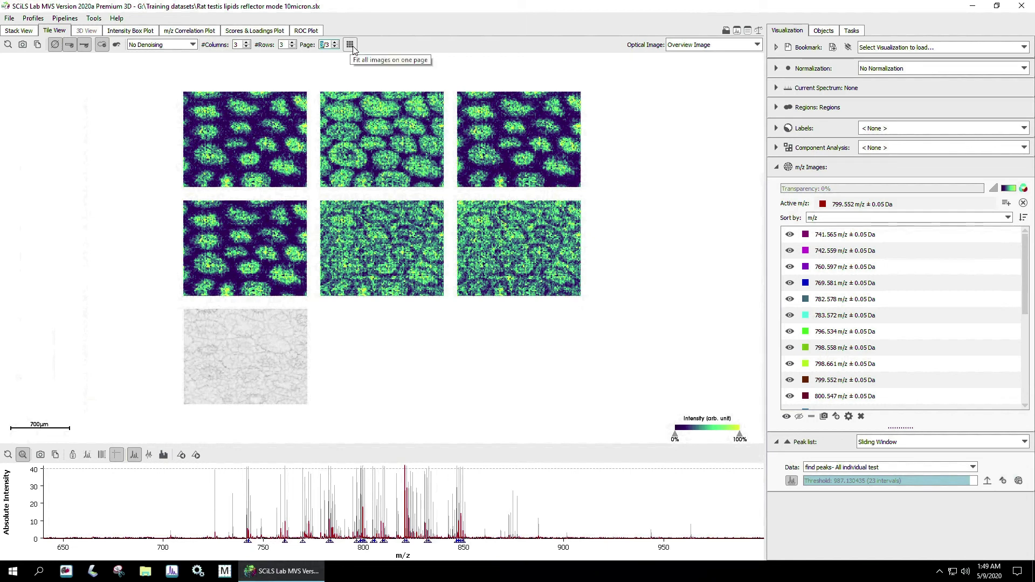
{"action": "left_click", "coordinate": [350, 45]}
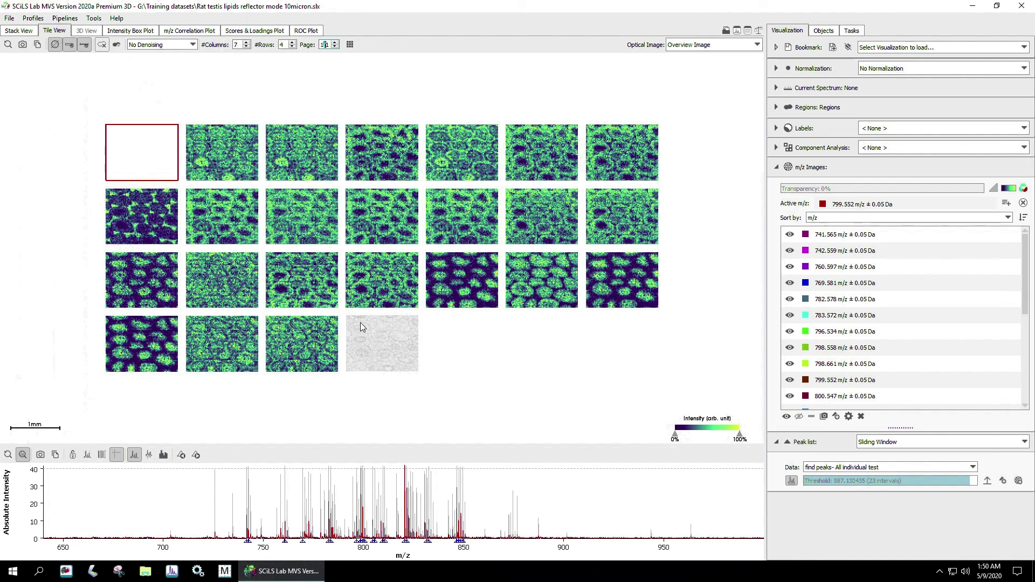
{"action": "left_click", "coordinate": [97, 46]}
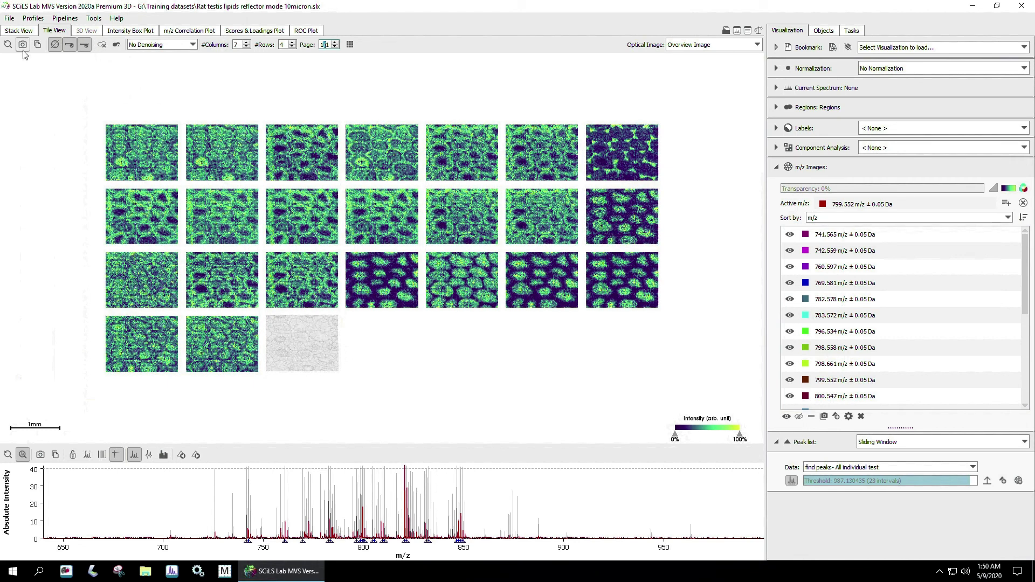